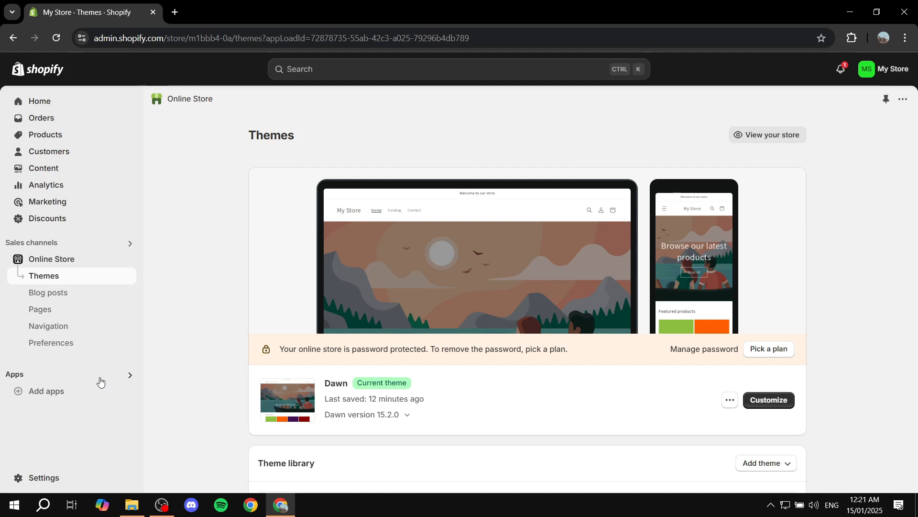
Show all recommended apps for the store and open the Shopify App Store from there.
{"action": "left_click", "coordinate": [19, 374]}
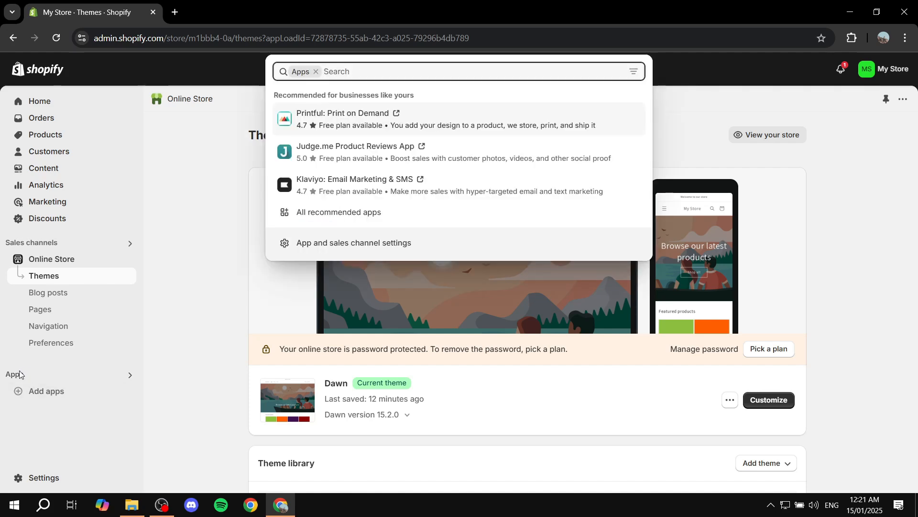
{"action": "left_click", "coordinate": [331, 213]}
{"action": "scroll", "coordinate": [330, 258], "scroll_direction": "down", "scroll_amount": 2}
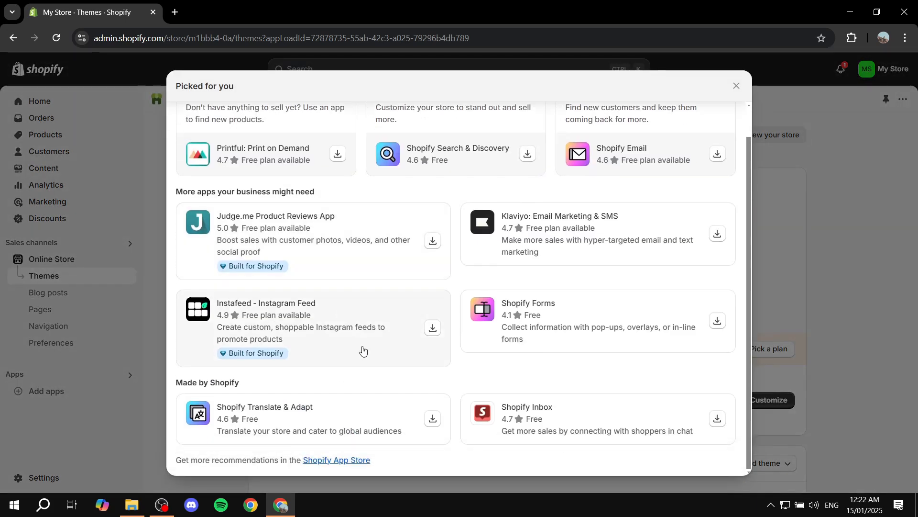
{"action": "left_click", "coordinate": [354, 461]}
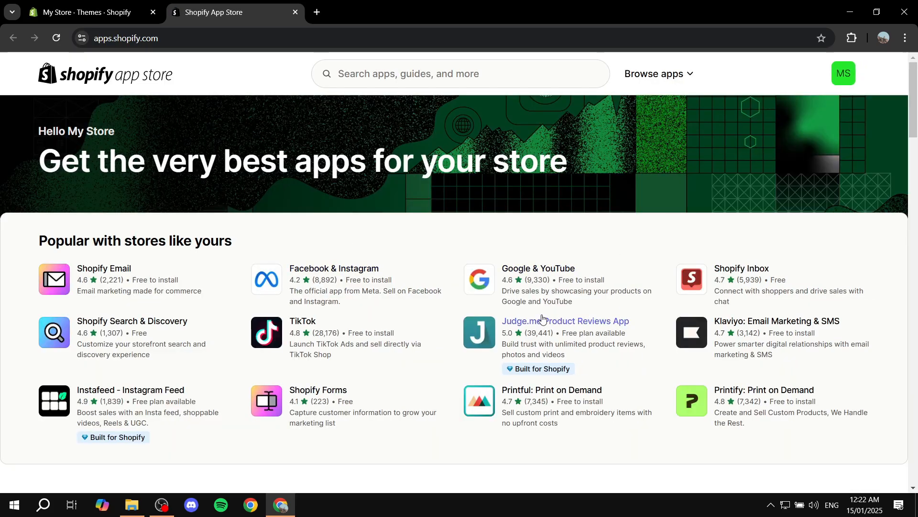
Search the app store for "Ali reviews" and open the Ali Reviews: Kudosi Reviews listing.
{"action": "left_click", "coordinate": [448, 77]}
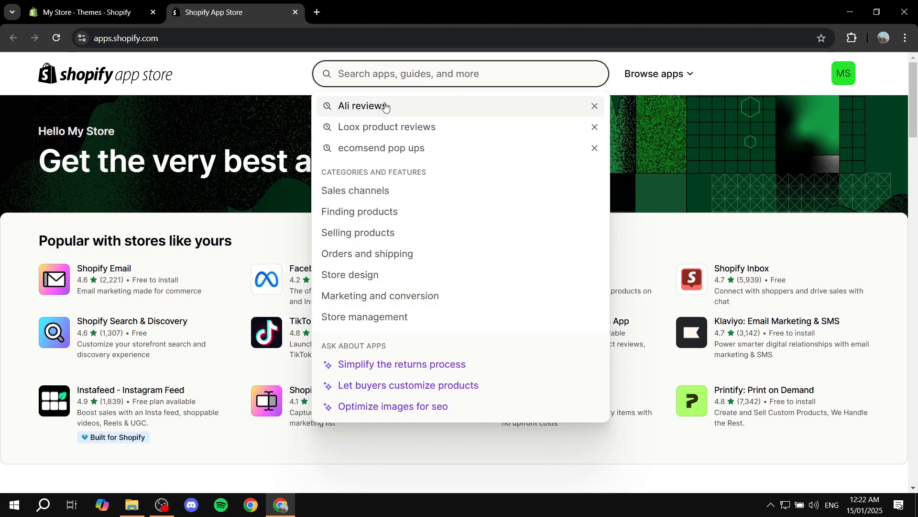
{"action": "left_click", "coordinate": [386, 107]}
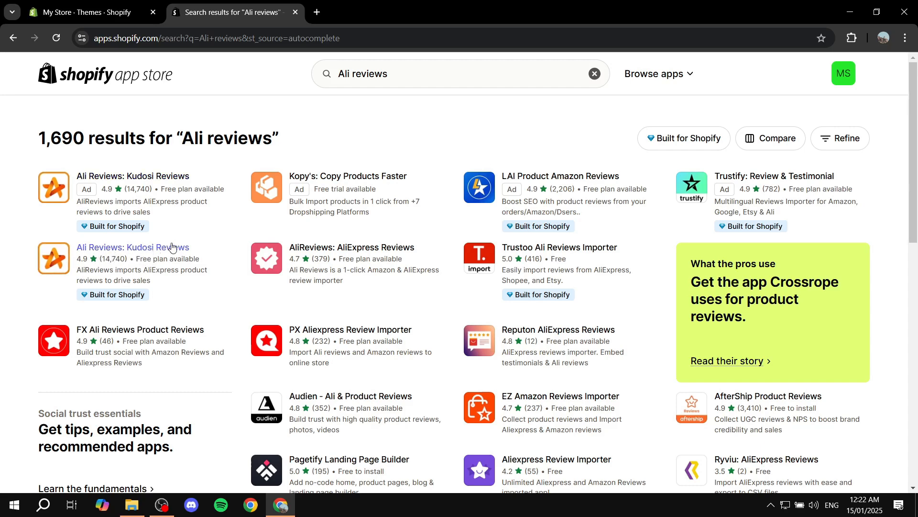
{"action": "left_click", "coordinate": [140, 250]}
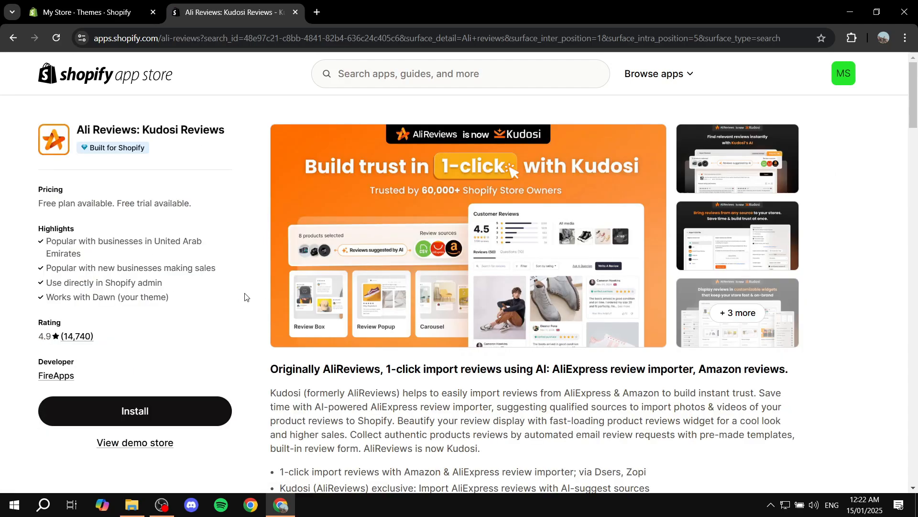
Examine the app's description and its list of review import, widget and email features.
{"action": "scroll", "coordinate": [244, 297], "scroll_direction": "down", "scroll_amount": 6}
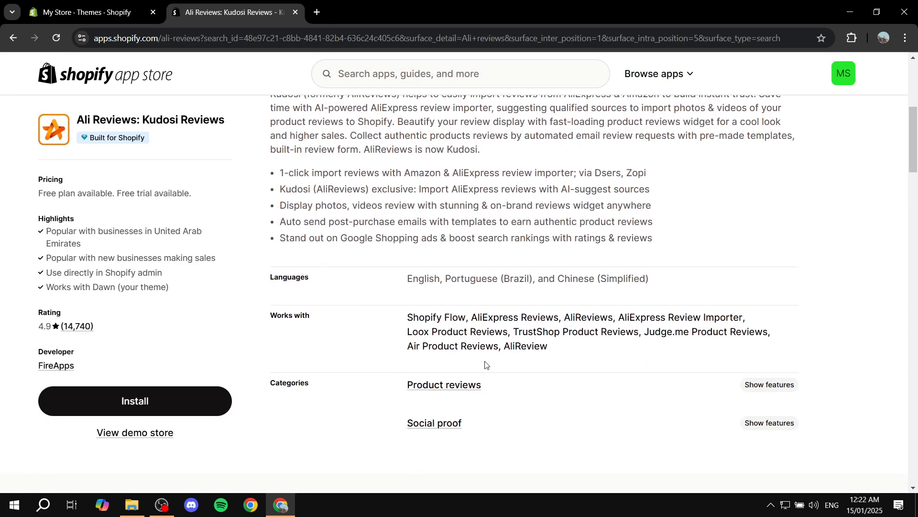
{"action": "scroll", "coordinate": [677, 210], "scroll_direction": "up", "scroll_amount": 1}
{"action": "scroll", "coordinate": [622, 212], "scroll_direction": "down", "scroll_amount": 1}
{"action": "left_click_drag", "start_coordinate": [280, 173], "coordinate": [501, 175]}
{"action": "left_click_drag", "start_coordinate": [284, 191], "coordinate": [391, 190]}
{"action": "left_click", "coordinate": [378, 189]}
{"action": "left_click_drag", "start_coordinate": [458, 190], "coordinate": [672, 193]}
{"action": "left_click", "coordinate": [671, 192]}
{"action": "left_click_drag", "start_coordinate": [282, 206], "coordinate": [408, 206]}
{"action": "left_click", "coordinate": [408, 206]}
{"action": "left_click_drag", "start_coordinate": [666, 252], "coordinate": [292, 185]}
{"action": "left_click", "coordinate": [322, 190]}
Compare the Free and Super plans and their included features in the listing's pricing section.
{"action": "scroll", "coordinate": [334, 243], "scroll_direction": "down", "scroll_amount": 5}
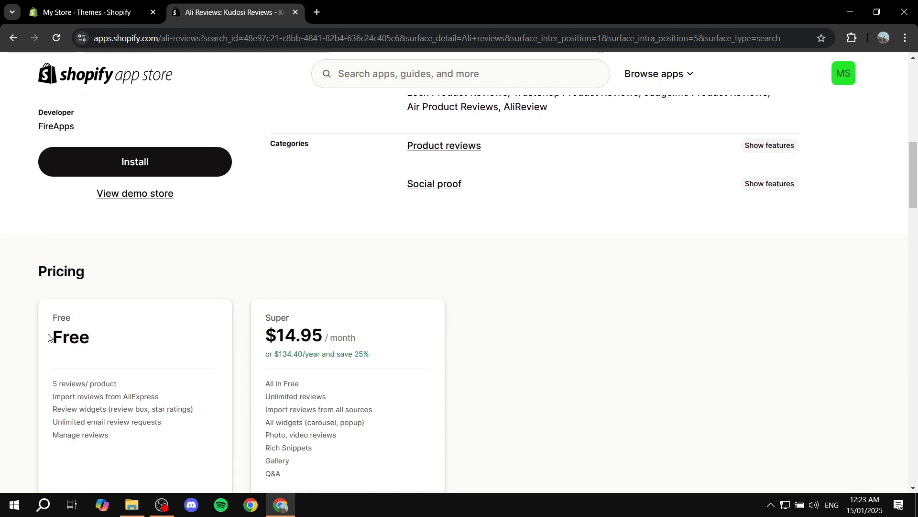
{"action": "scroll", "coordinate": [48, 337], "scroll_direction": "down", "scroll_amount": 1}
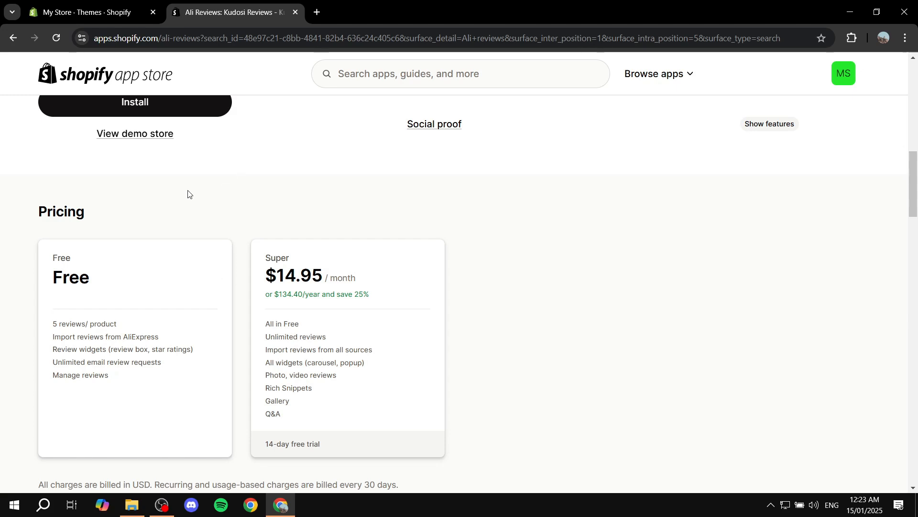
{"action": "left_click_drag", "start_coordinate": [55, 271], "coordinate": [124, 271]}
{"action": "left_click_drag", "start_coordinate": [112, 376], "coordinate": [47, 318]}
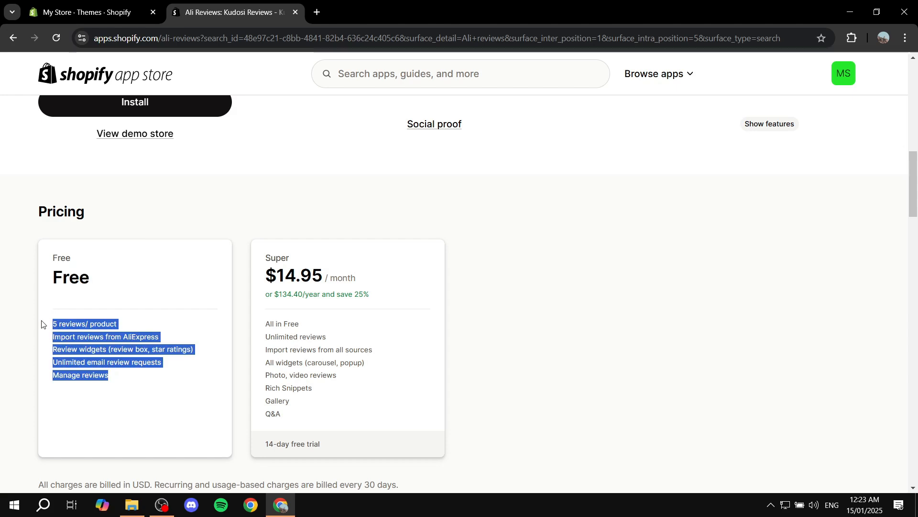
{"action": "left_click", "coordinate": [48, 318]}
{"action": "double_click", "coordinate": [271, 260]}
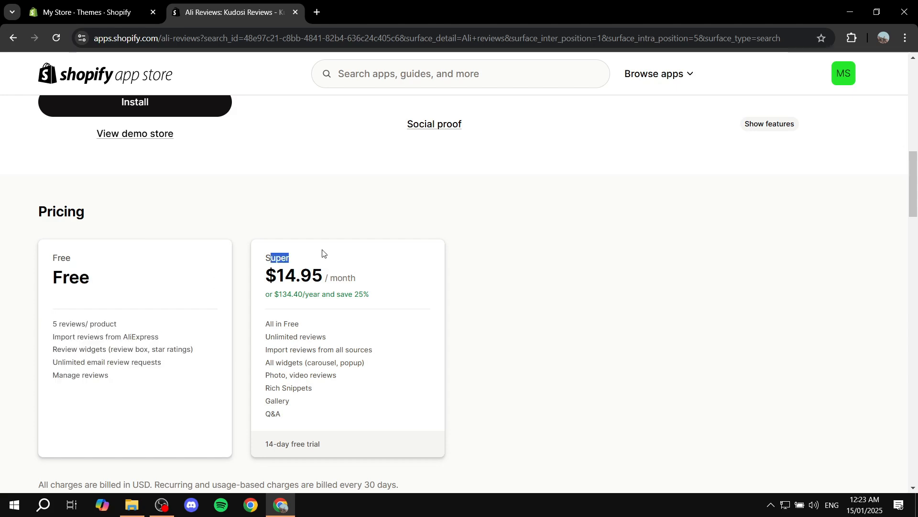
{"action": "left_click", "coordinate": [323, 252]}
{"action": "left_click_drag", "start_coordinate": [313, 412], "coordinate": [371, 317]}
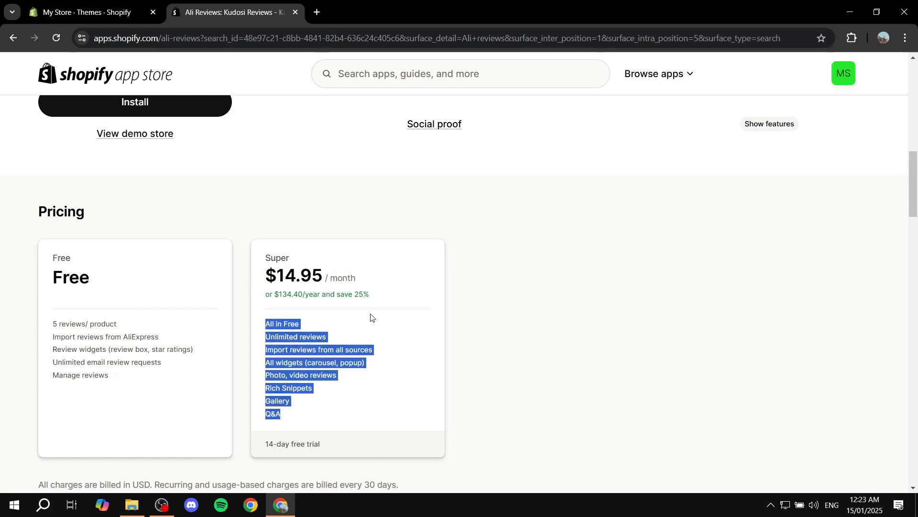
{"action": "left_click", "coordinate": [481, 319]}
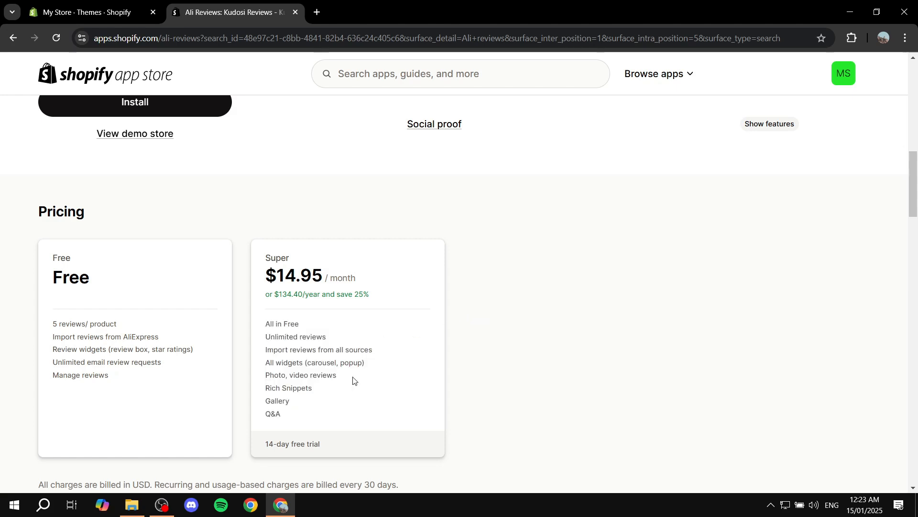
{"action": "left_click_drag", "start_coordinate": [328, 406], "coordinate": [285, 336]}
{"action": "left_click", "coordinate": [408, 348]}
Install the Ali Reviews: Kudosi Reviews app and approve its data access for the store.
{"action": "scroll", "coordinate": [461, 305], "scroll_direction": "up", "scroll_amount": 4}
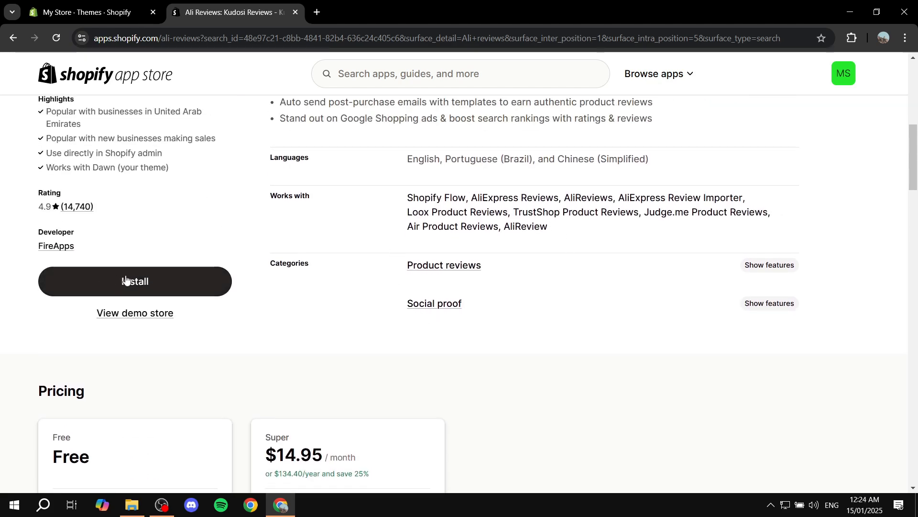
{"action": "scroll", "coordinate": [114, 282], "scroll_direction": "up", "scroll_amount": 3}
{"action": "scroll", "coordinate": [259, 157], "scroll_direction": "up", "scroll_amount": 2}
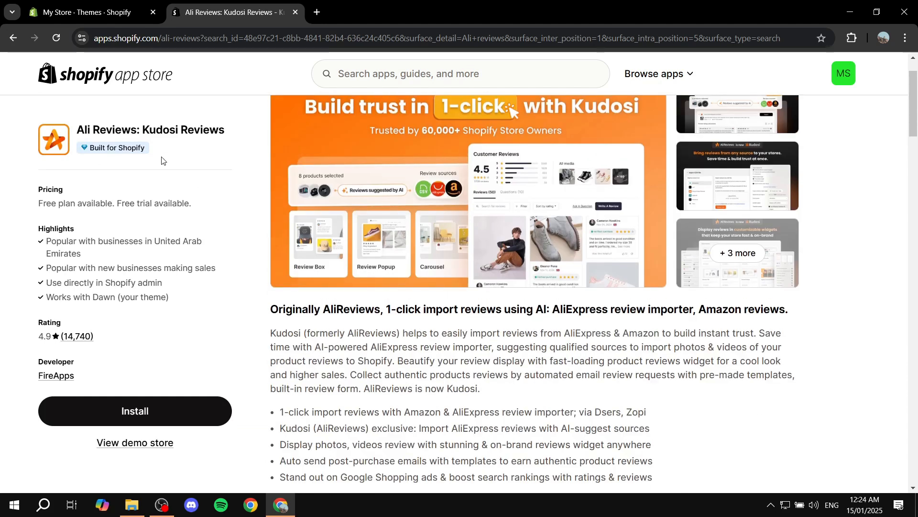
{"action": "scroll", "coordinate": [168, 187], "scroll_direction": "down", "scroll_amount": 4}
{"action": "left_click", "coordinate": [140, 409]}
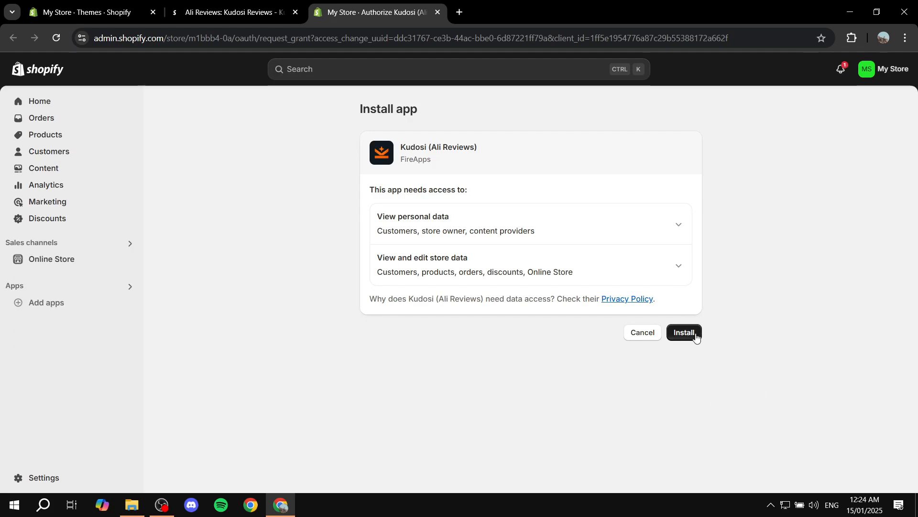
{"action": "left_click", "coordinate": [696, 337]}
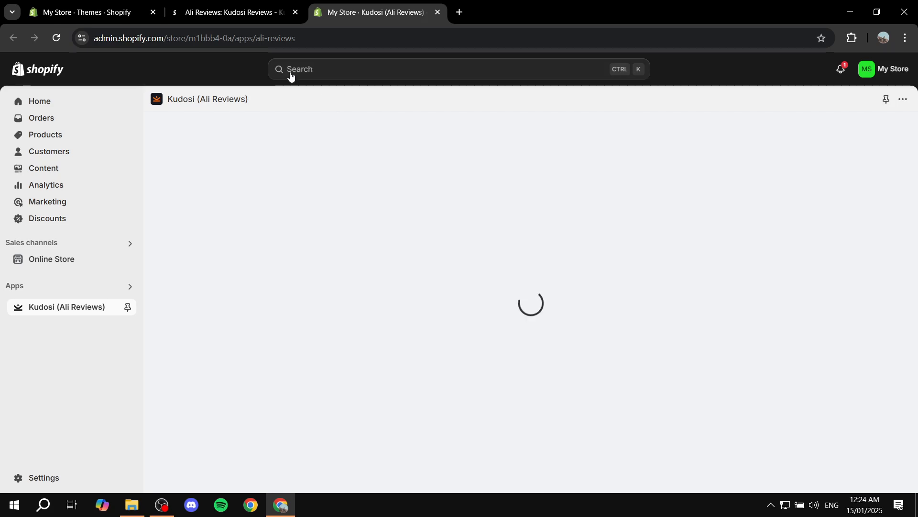
Close the app listing and the old Themes browser tabs, leaving only the Kudosi app open.
{"action": "left_click", "coordinate": [264, 2]}
{"action": "left_click", "coordinate": [294, 12]}
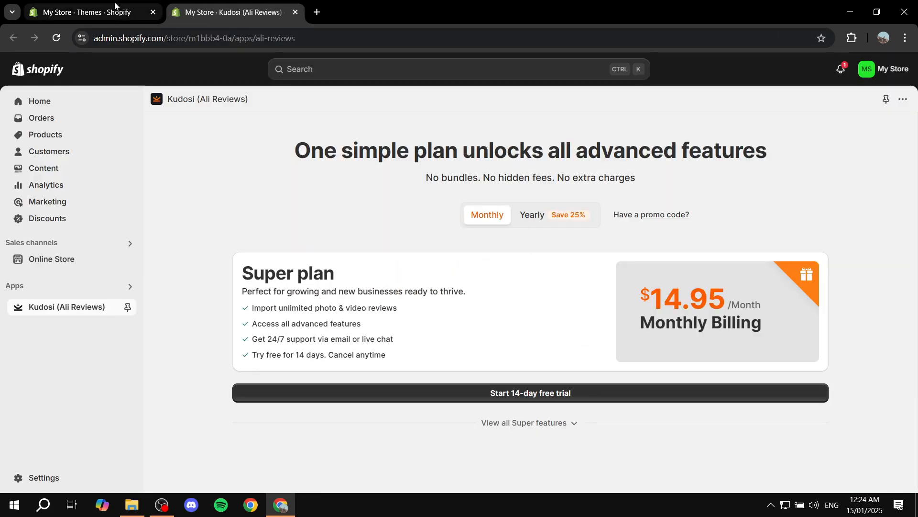
{"action": "left_click", "coordinate": [134, 12]}
{"action": "key", "text": "ctrl+w"}
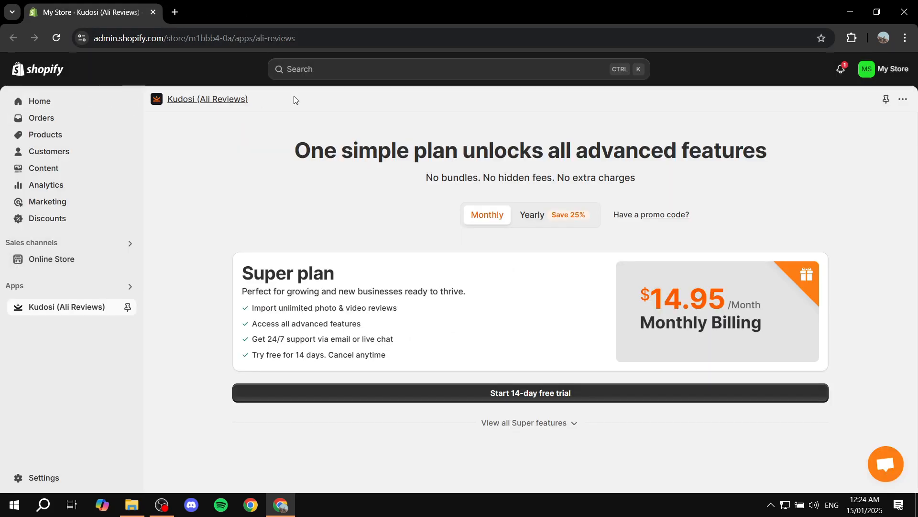
Expand the full list of Super plan features and read it along with the Free Plan note.
{"action": "left_click", "coordinate": [886, 371]}
{"action": "left_click", "coordinate": [545, 429]}
{"action": "scroll", "coordinate": [564, 407], "scroll_direction": "down", "scroll_amount": 5}
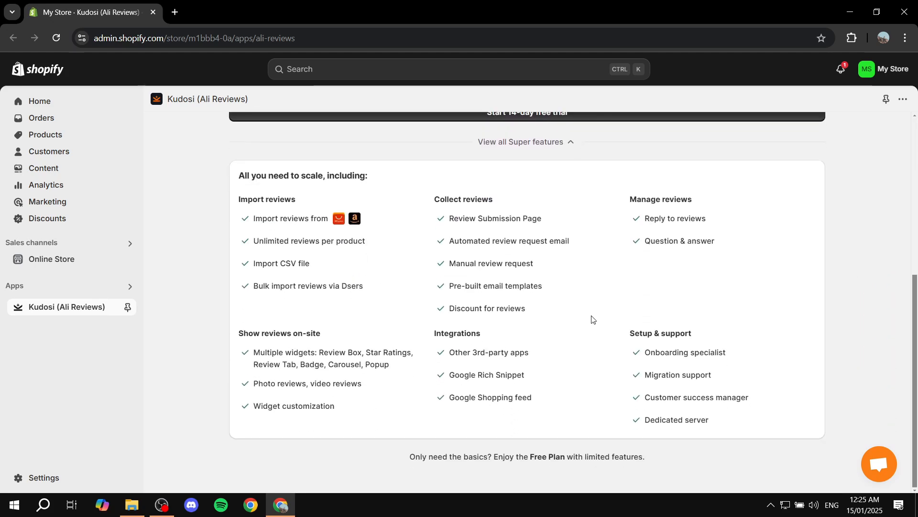
{"action": "left_click_drag", "start_coordinate": [401, 460], "coordinate": [644, 470]}
{"action": "left_click", "coordinate": [654, 463]}
{"action": "left_click_drag", "start_coordinate": [716, 434], "coordinate": [242, 209]}
{"action": "left_click", "coordinate": [243, 210]}
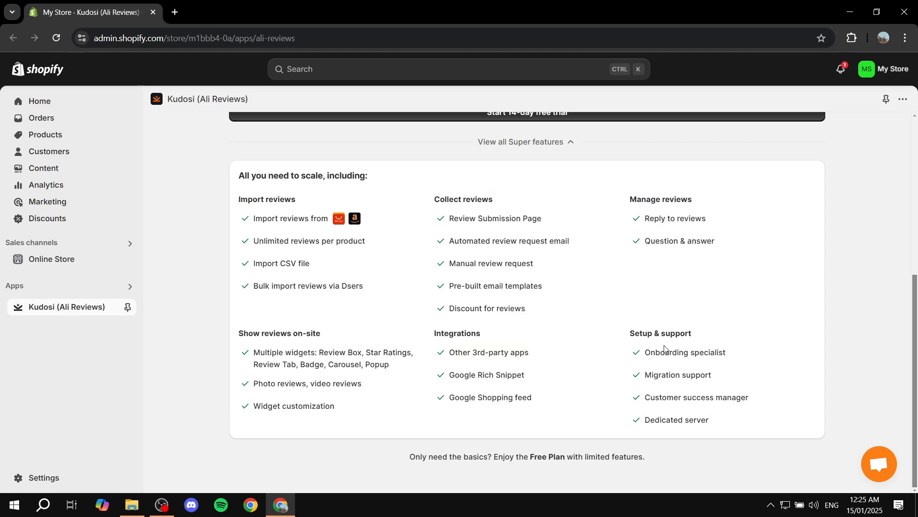
{"action": "scroll", "coordinate": [662, 349], "scroll_direction": "up", "scroll_amount": 3}
{"action": "scroll", "coordinate": [550, 363], "scroll_direction": "down", "scroll_amount": 3}
{"action": "scroll", "coordinate": [628, 270], "scroll_direction": "up", "scroll_amount": 3}
{"action": "scroll", "coordinate": [682, 257], "scroll_direction": "down", "scroll_amount": 3}
Choose the Free Plan and keep it instead of the Super trial offer.
{"action": "left_click", "coordinate": [551, 457]}
{"action": "scroll", "coordinate": [528, 349], "scroll_direction": "down", "scroll_amount": 1}
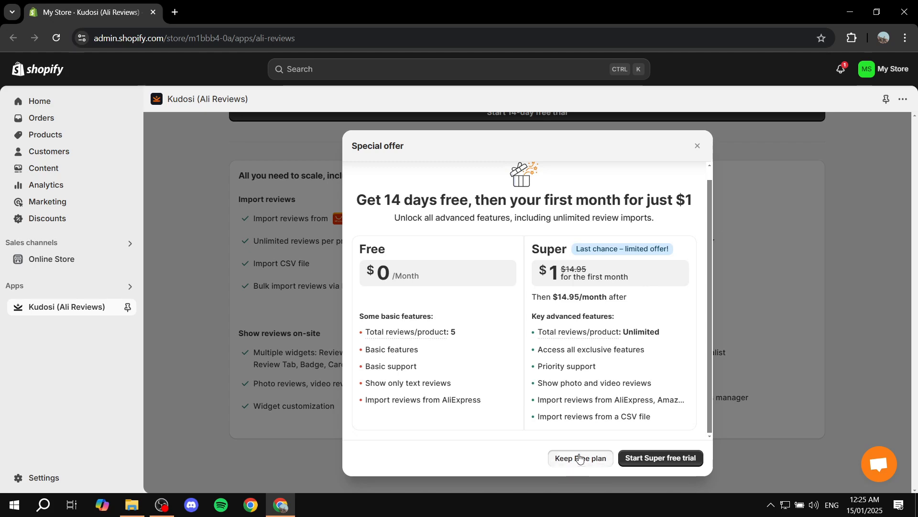
{"action": "left_click", "coordinate": [581, 459]}
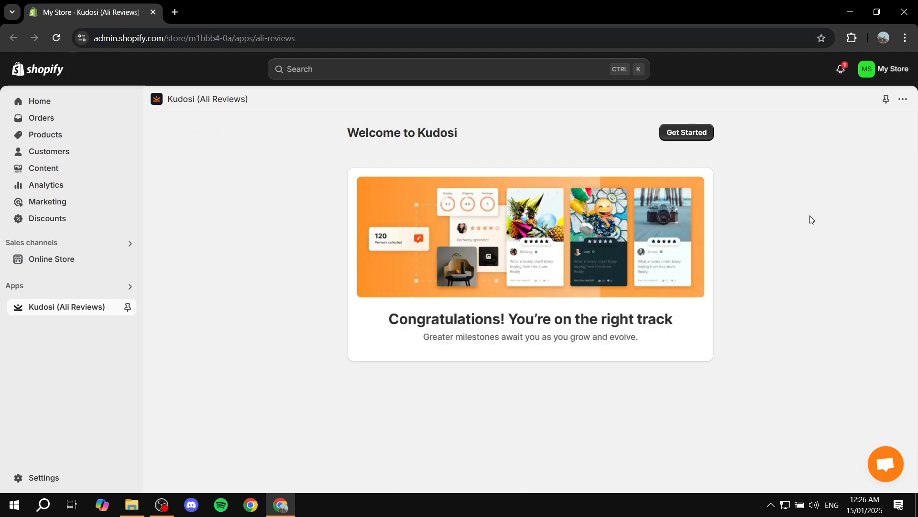
Get started from the Kudosi welcome page and look over the dashboard's setup guide.
{"action": "left_click_drag", "start_coordinate": [415, 136], "coordinate": [482, 139]}
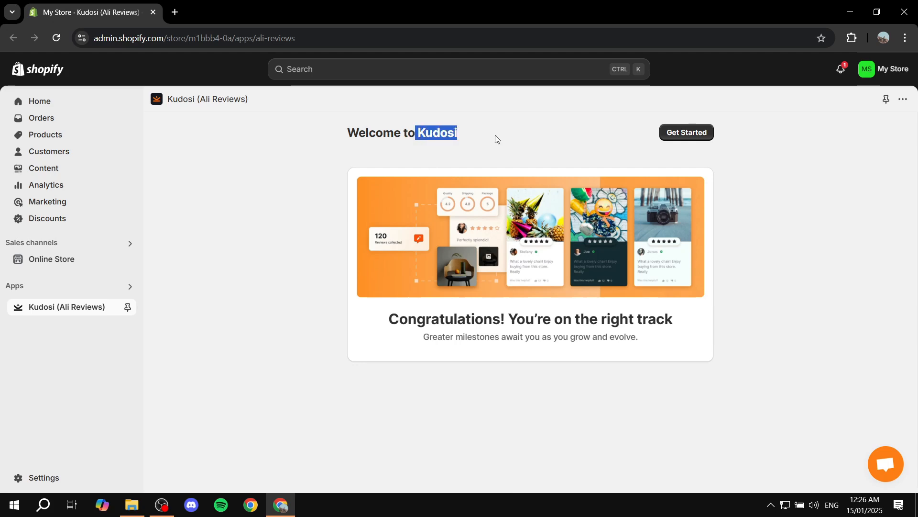
{"action": "left_click", "coordinate": [413, 126]}
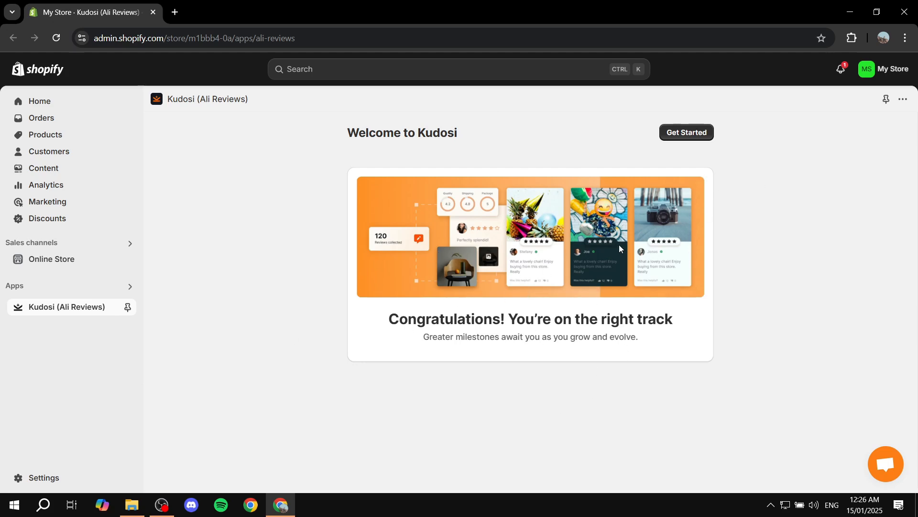
{"action": "left_click", "coordinate": [692, 138]}
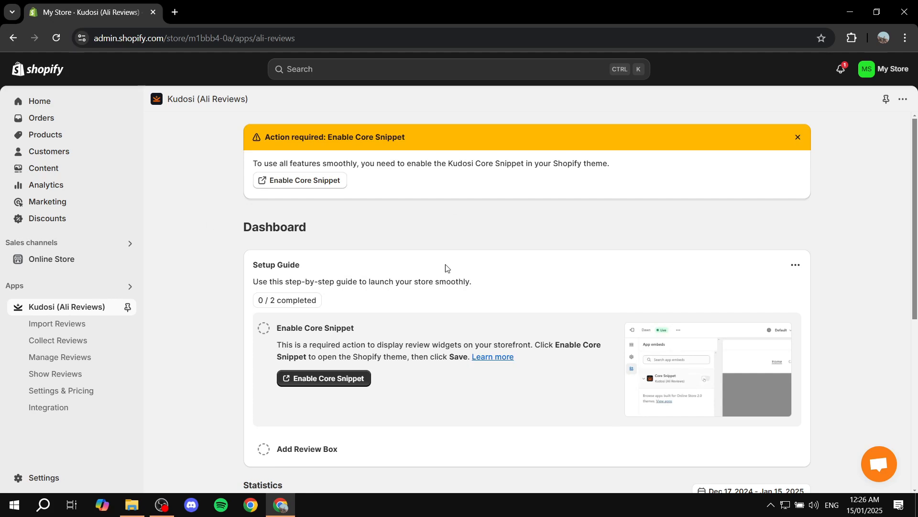
{"action": "scroll", "coordinate": [399, 299], "scroll_direction": "down", "scroll_amount": 1}
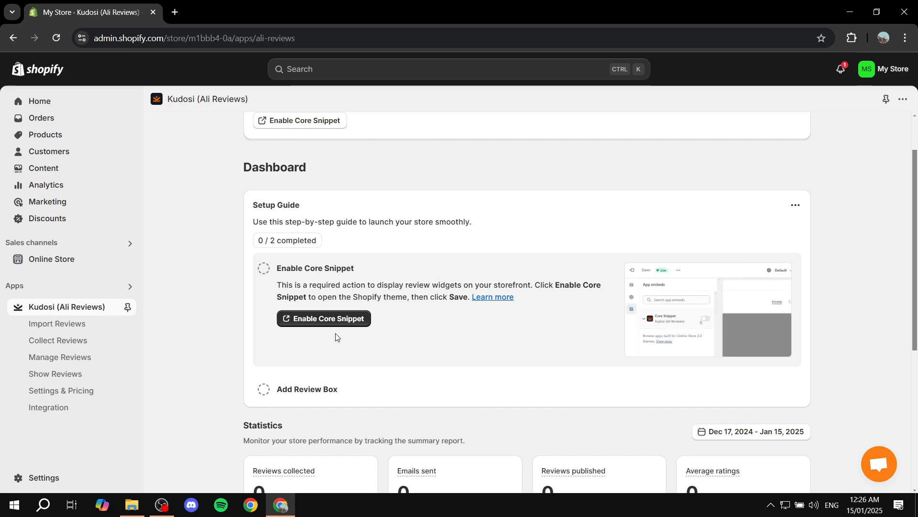
Enable Kudosi's Core Snippet app embed in the Dawn theme customization, save the theme and exit the editor.
{"action": "left_click", "coordinate": [73, 262]}
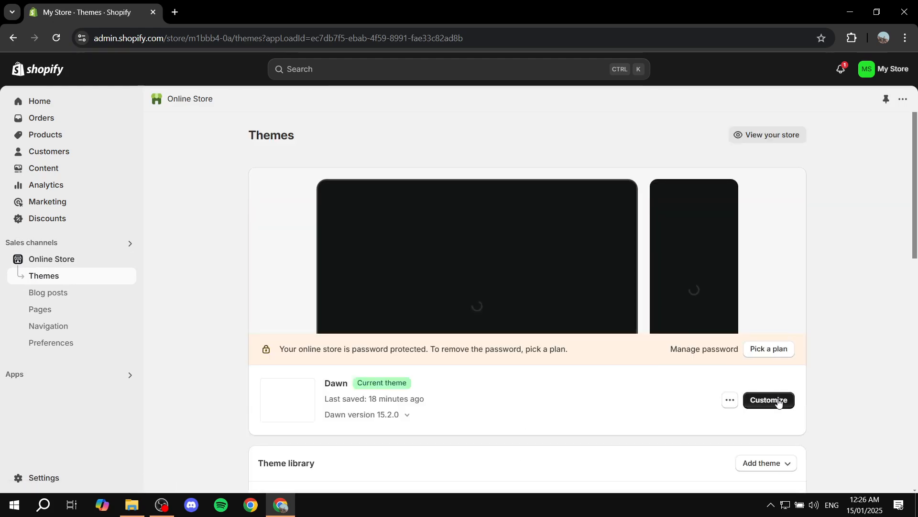
{"action": "left_click", "coordinate": [779, 402]}
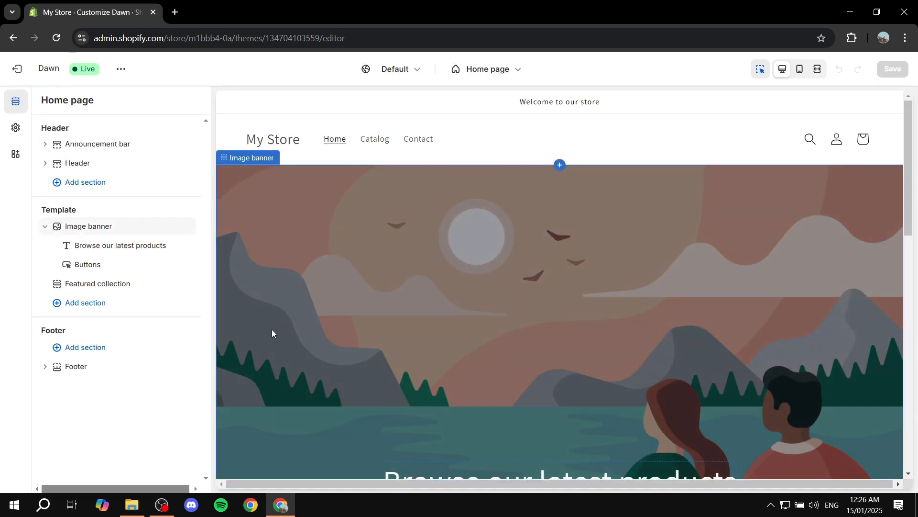
{"action": "left_click", "coordinate": [12, 160]}
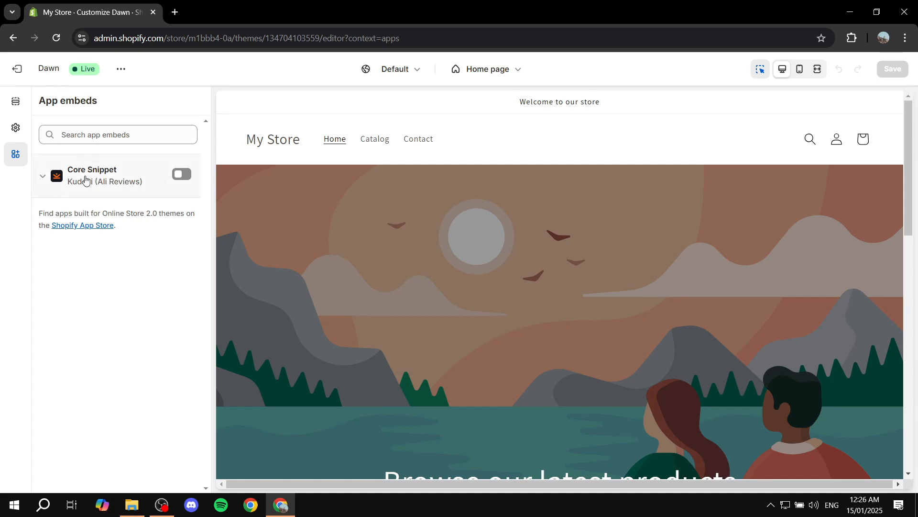
{"action": "left_click", "coordinate": [184, 177]}
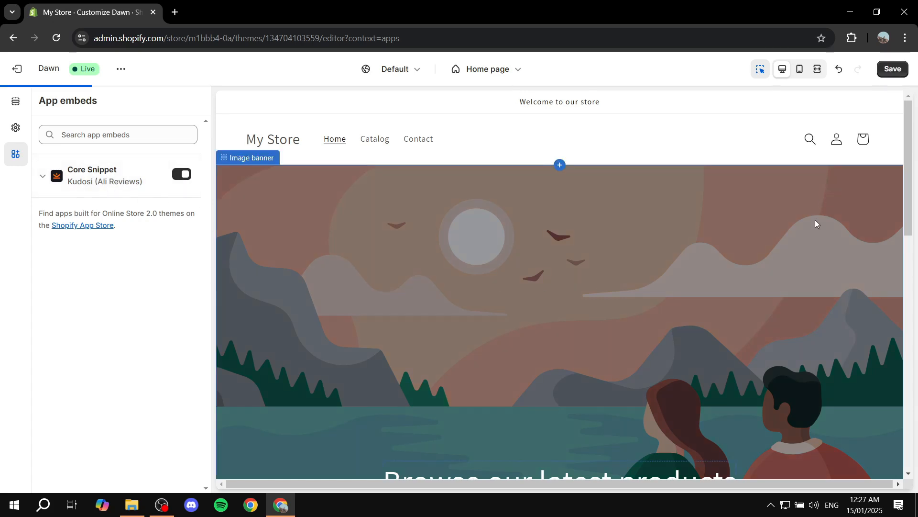
{"action": "left_click", "coordinate": [892, 70]}
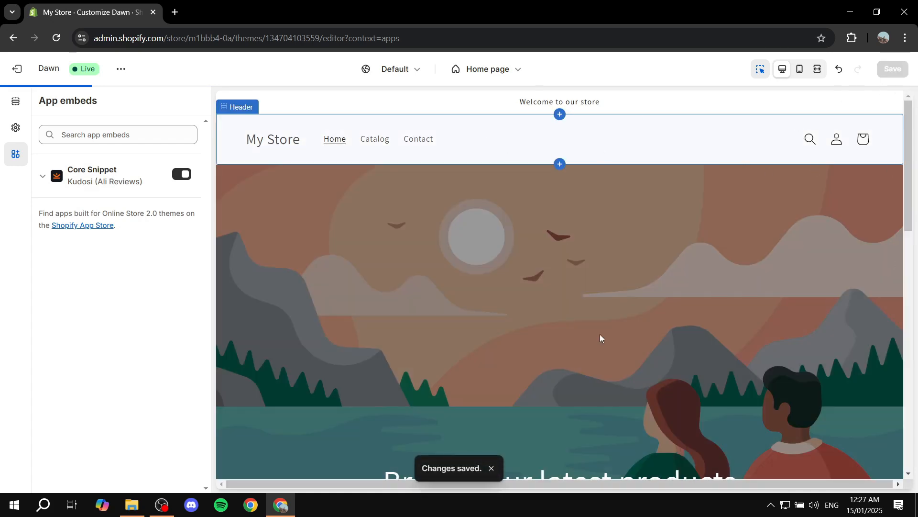
{"action": "left_click", "coordinate": [17, 68]}
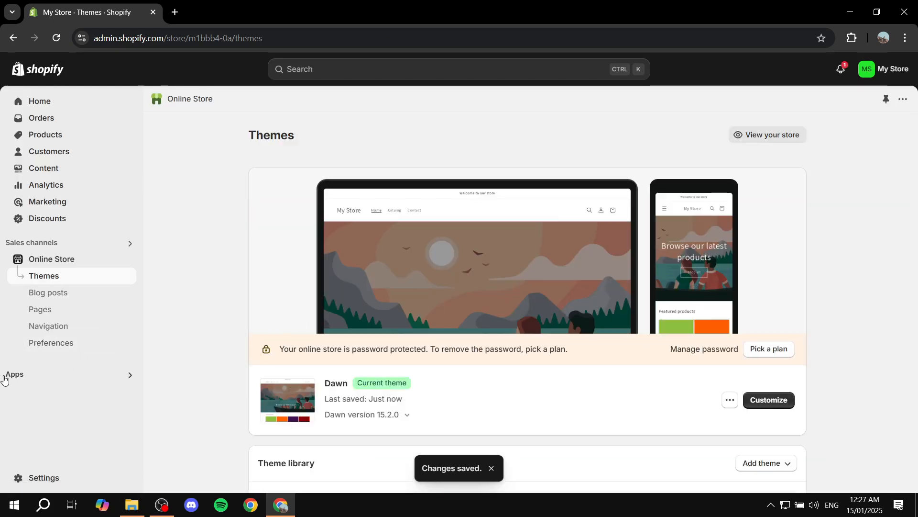
Open the Kudosi (Ali Reviews) app from the store's apps and pin it to the navigation.
{"action": "left_click", "coordinate": [14, 375]}
{"action": "left_click", "coordinate": [322, 120]}
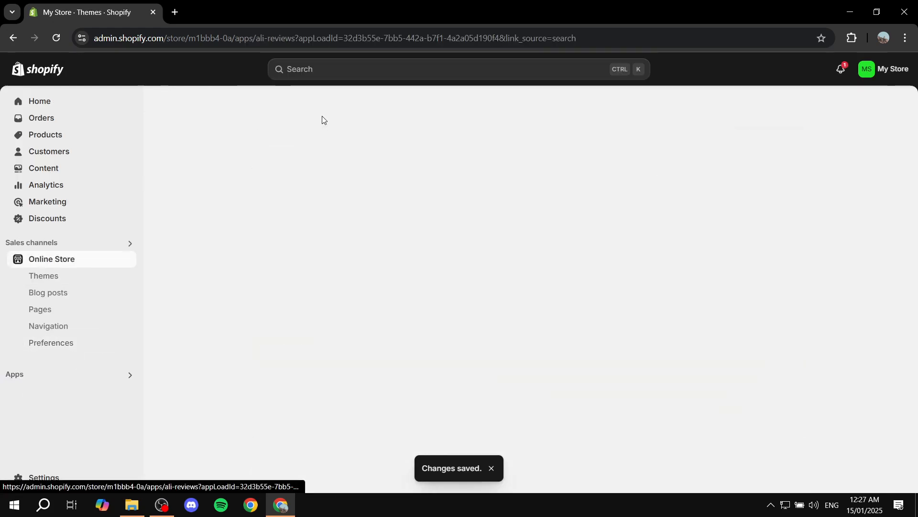
{"action": "left_click", "coordinate": [126, 302]}
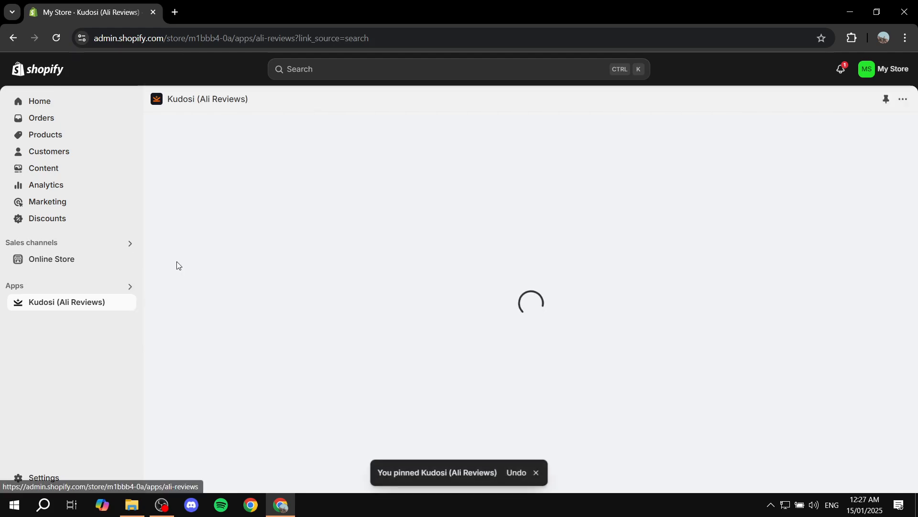
Add the Kudosi Review Box to the Dawn theme's default product template from the dashboard's setup guide.
{"action": "left_click", "coordinate": [537, 470]}
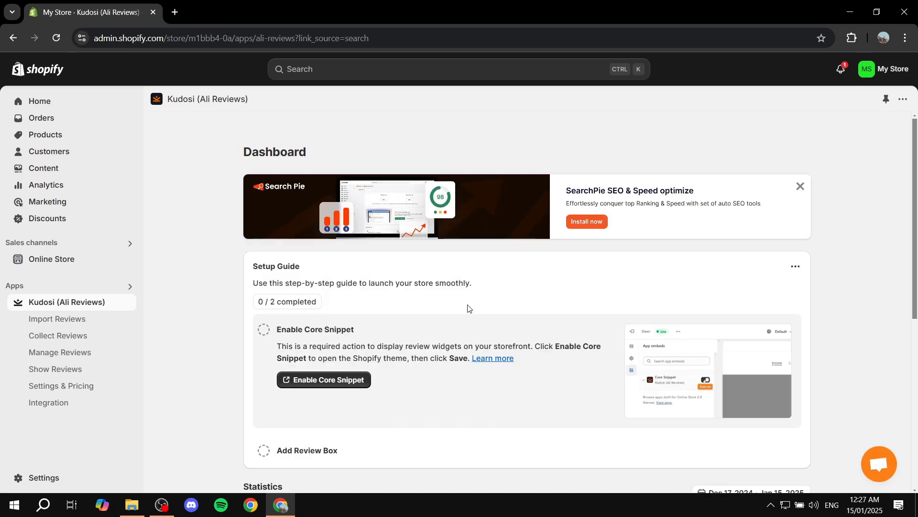
{"action": "scroll", "coordinate": [335, 268], "scroll_direction": "down", "scroll_amount": 3}
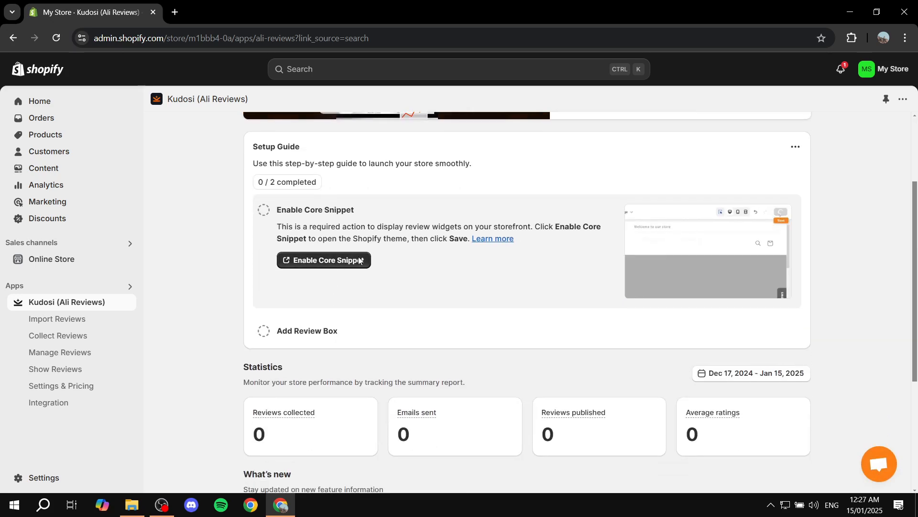
{"action": "left_click", "coordinate": [299, 335]}
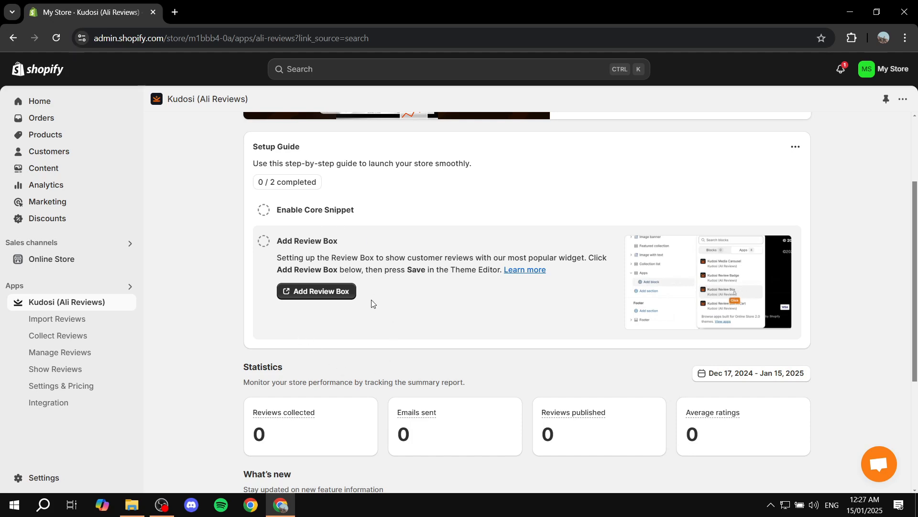
{"action": "left_click", "coordinate": [321, 292]}
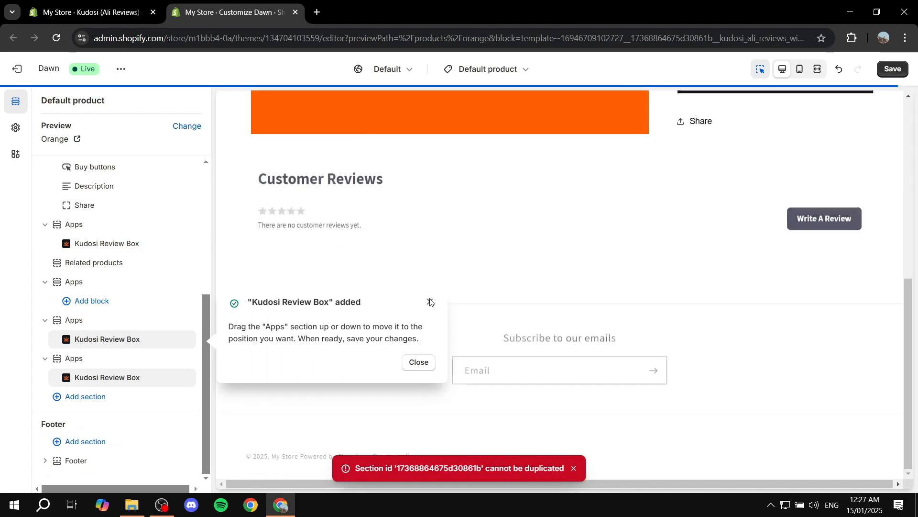
{"action": "left_click", "coordinate": [430, 302]}
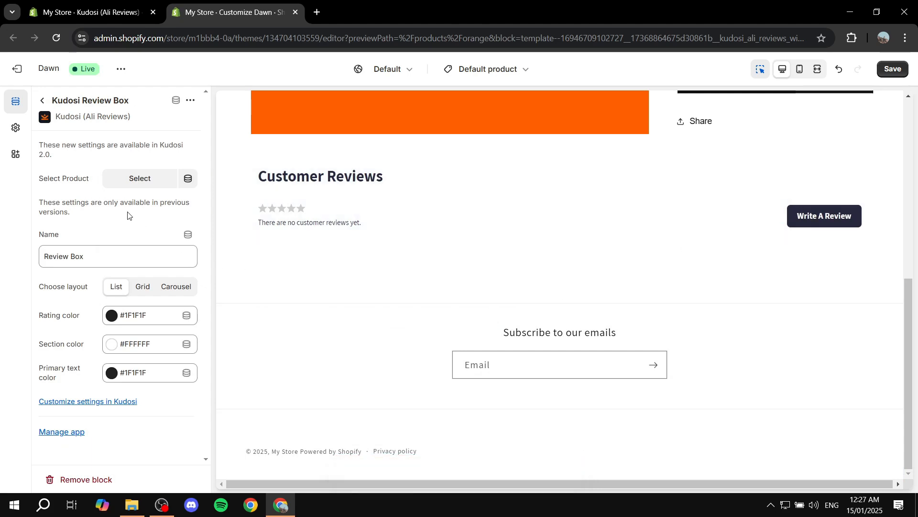
Examine the settings of the Kudosi Review Box blocks and the review areas in the Orange product page preview.
{"action": "left_click", "coordinate": [42, 100]}
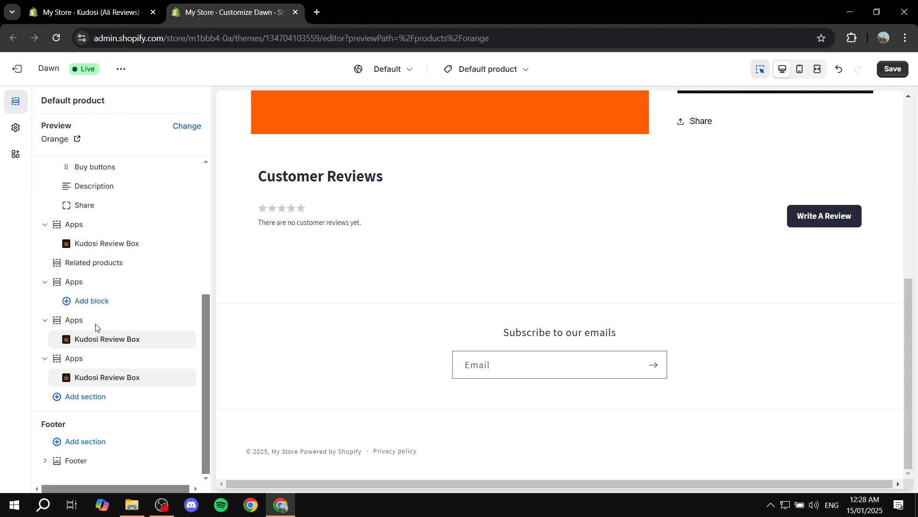
{"action": "left_click", "coordinate": [110, 377]}
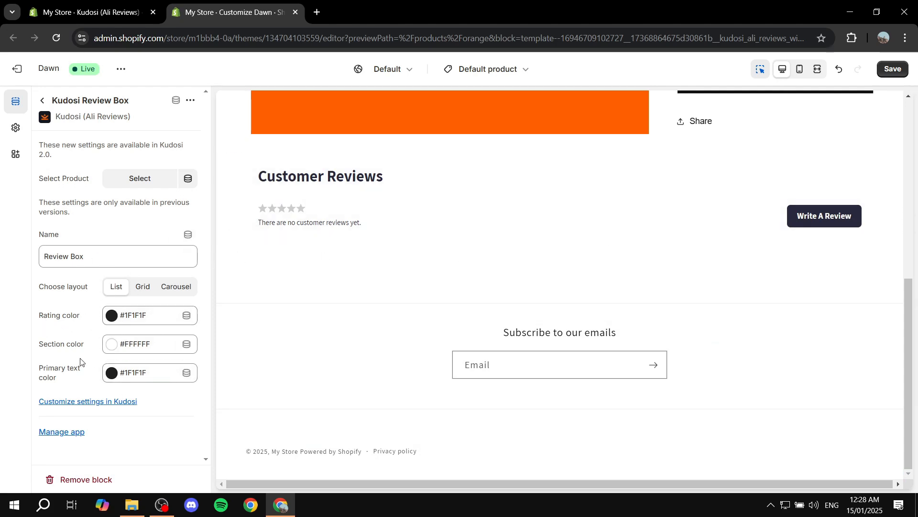
{"action": "left_click", "coordinate": [42, 100]}
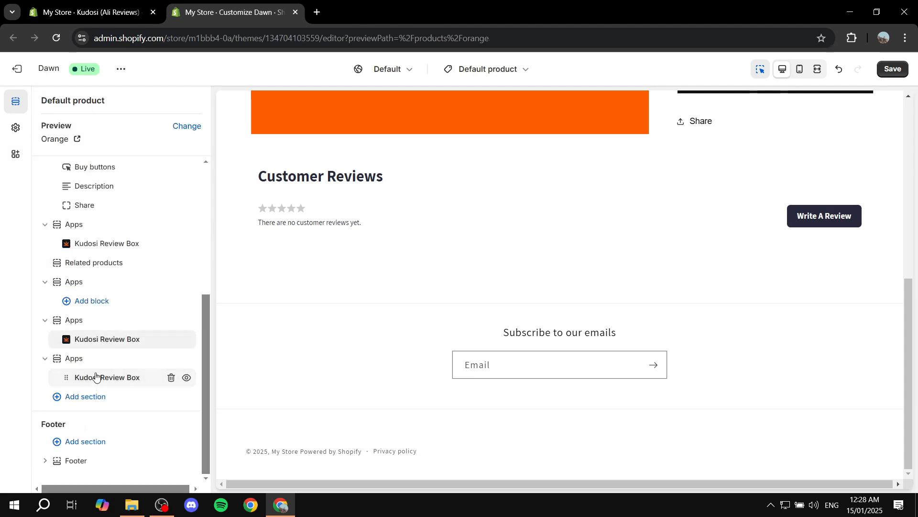
{"action": "left_click", "coordinate": [96, 348]}
{"action": "left_click", "coordinate": [99, 340]}
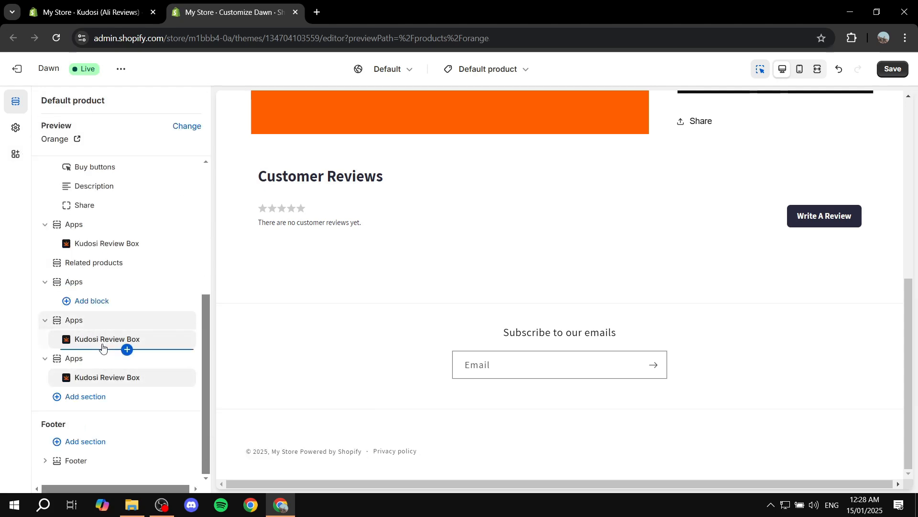
{"action": "left_click", "coordinate": [102, 349]}
{"action": "left_click", "coordinate": [102, 339]}
{"action": "left_click", "coordinate": [102, 340]}
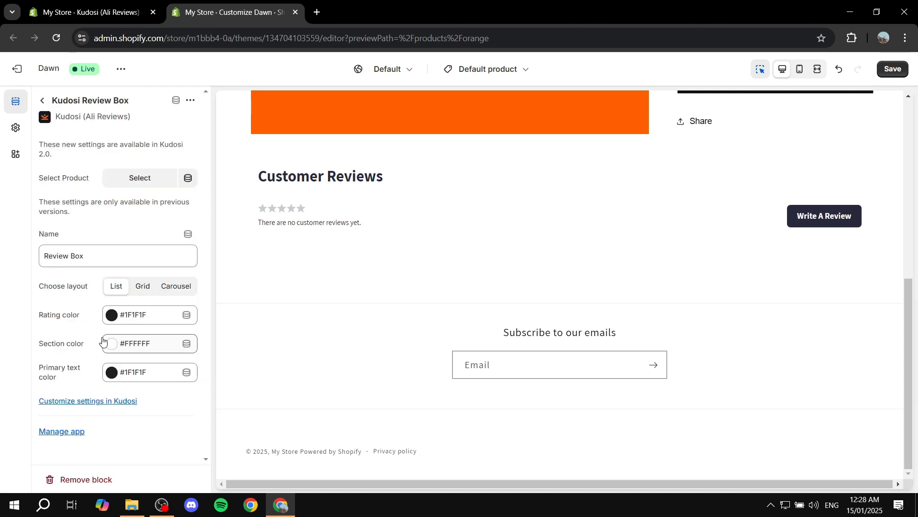
{"action": "left_click", "coordinate": [42, 100]}
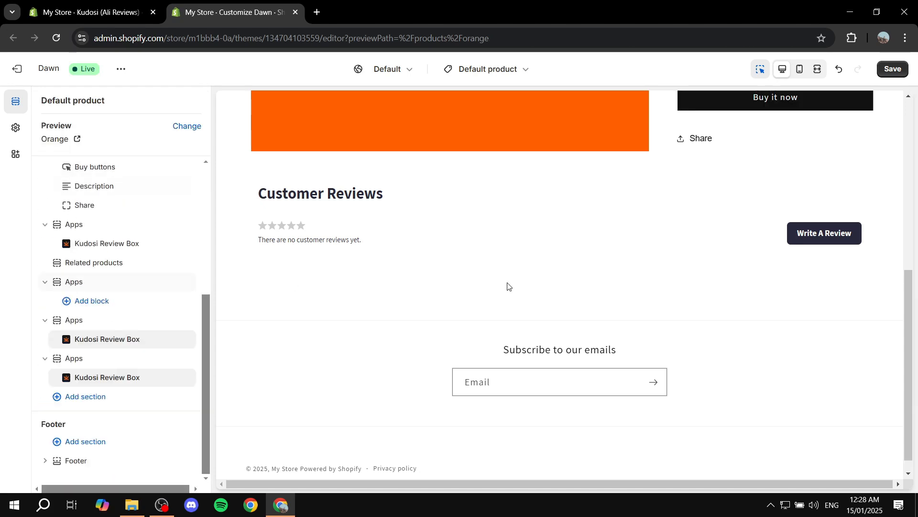
{"action": "scroll", "coordinate": [509, 287], "scroll_direction": "up", "scroll_amount": 7}
{"action": "scroll", "coordinate": [759, 283], "scroll_direction": "down", "scroll_amount": 2}
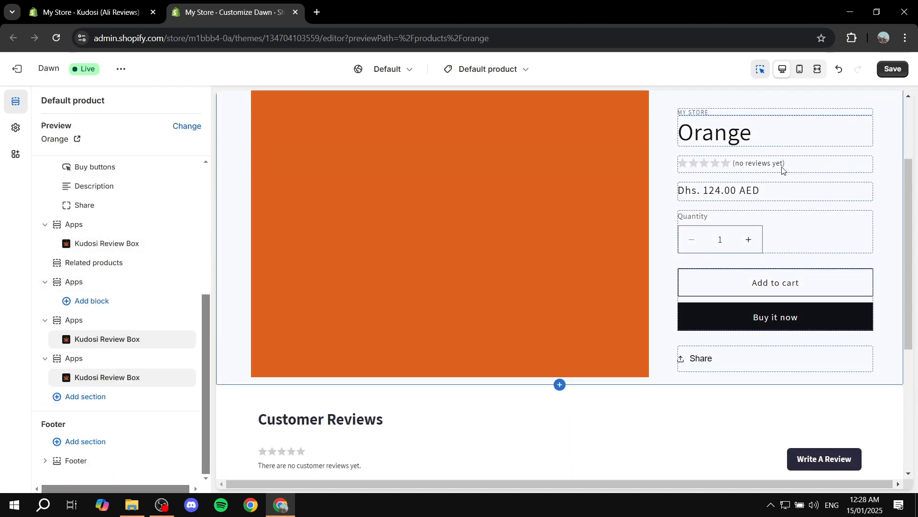
{"action": "scroll", "coordinate": [751, 166], "scroll_direction": "down", "scroll_amount": 4}
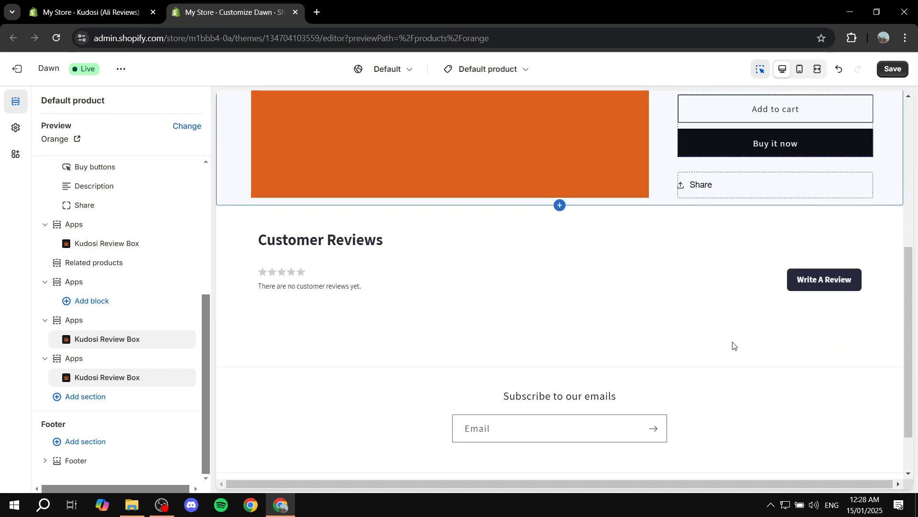
{"action": "left_click", "coordinate": [107, 243]}
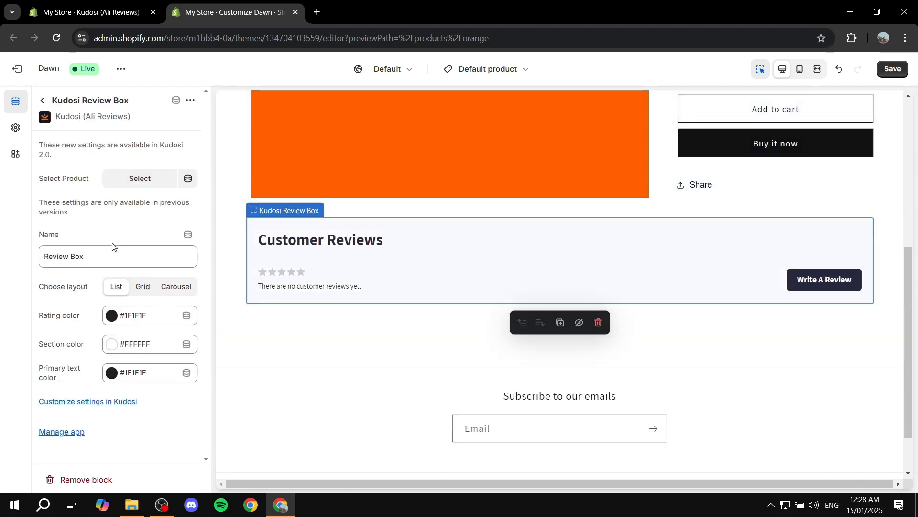
{"action": "left_click", "coordinate": [43, 100]}
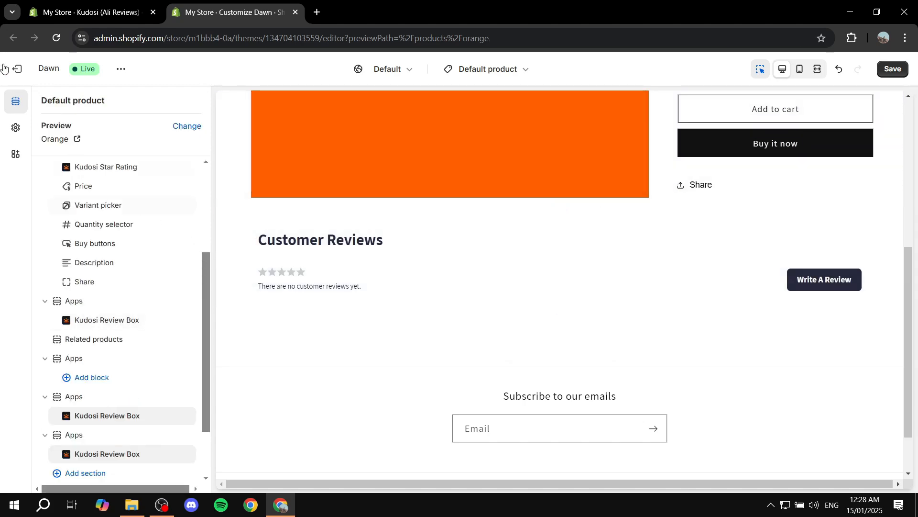
Save the Dawn theme with the added review box and exit the theme editor.
{"action": "left_click", "coordinate": [17, 68]}
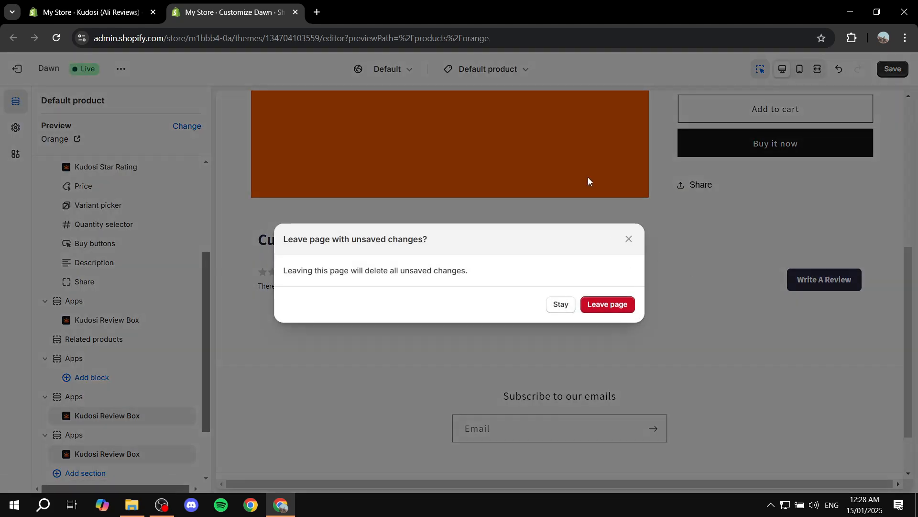
{"action": "left_click", "coordinate": [627, 240]}
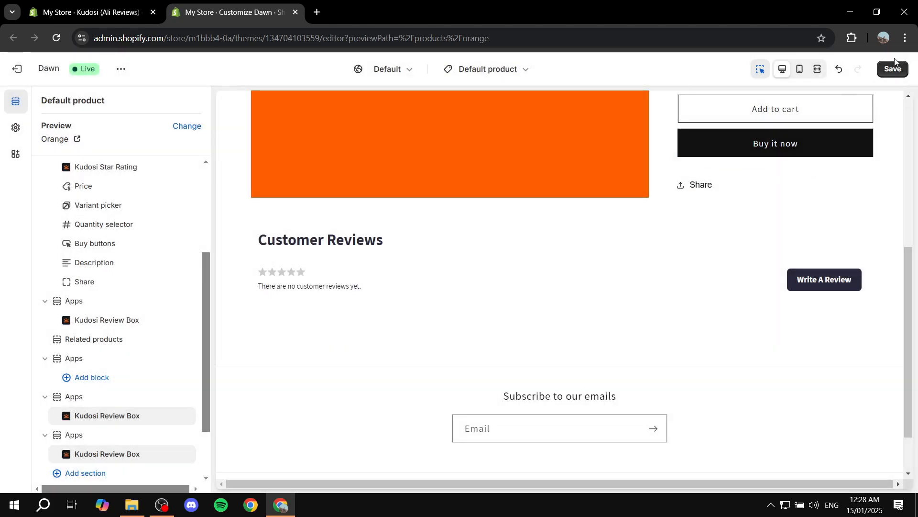
{"action": "left_click", "coordinate": [893, 69]}
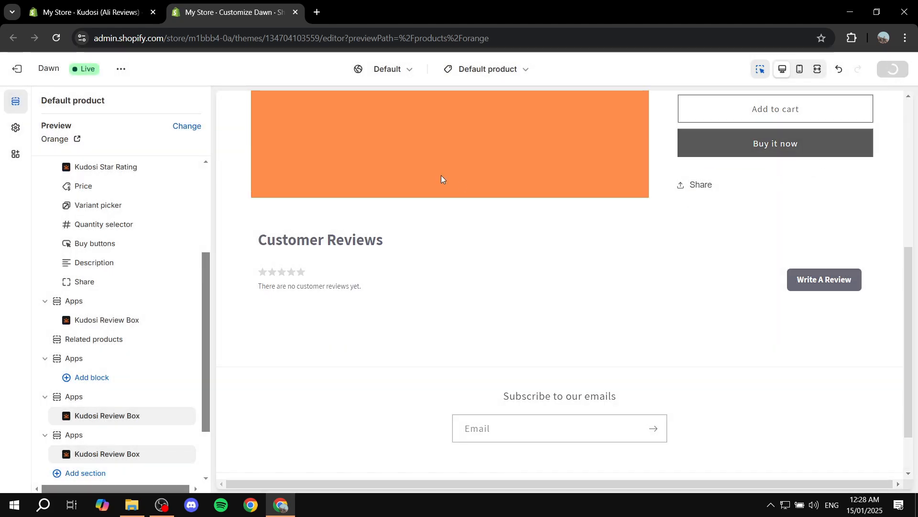
{"action": "left_click", "coordinate": [19, 70]}
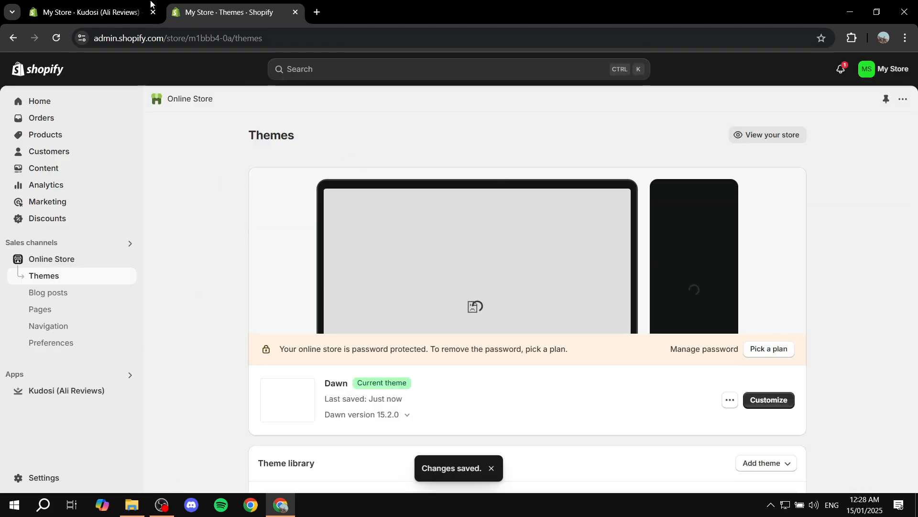
Return to the Kudosi dashboard, close the Themes tab and reload the page to refresh the setup guide.
{"action": "left_click", "coordinate": [120, 12]}
{"action": "left_click", "coordinate": [295, 12]}
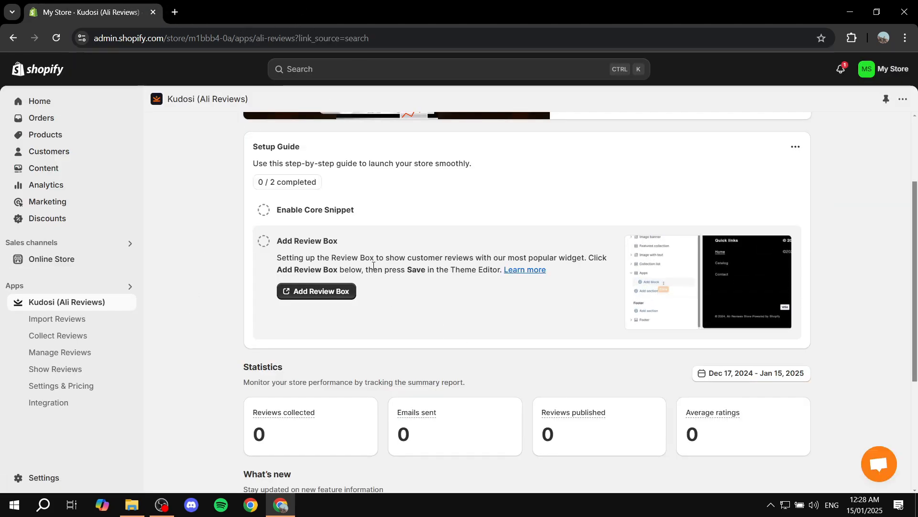
{"action": "left_click", "coordinate": [56, 38]}
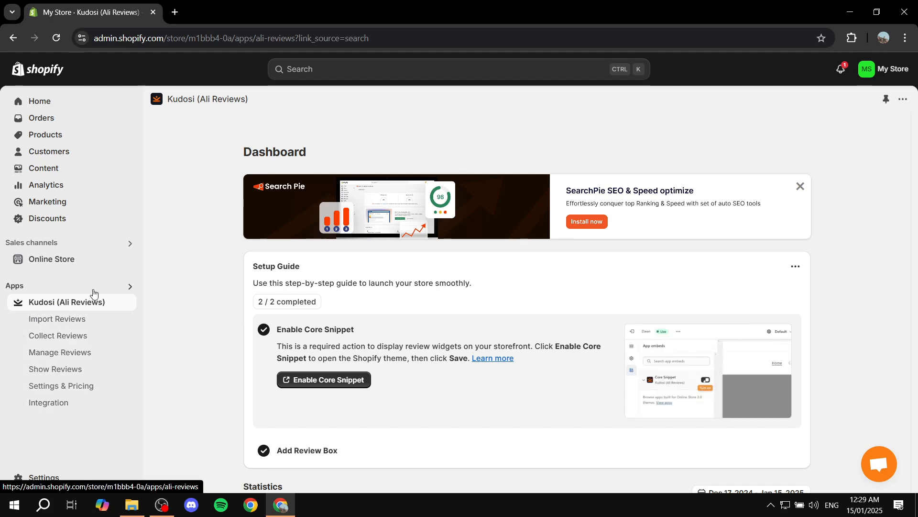
Look over the auto request dashboard for collecting reviews and the Manage Reviews page.
{"action": "left_click", "coordinate": [70, 338]}
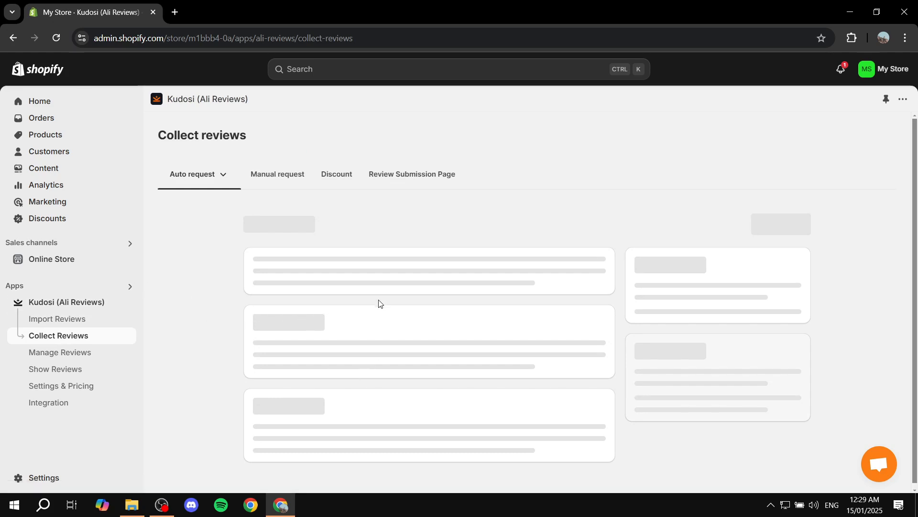
{"action": "left_click", "coordinate": [221, 175]}
{"action": "left_click", "coordinate": [226, 173]}
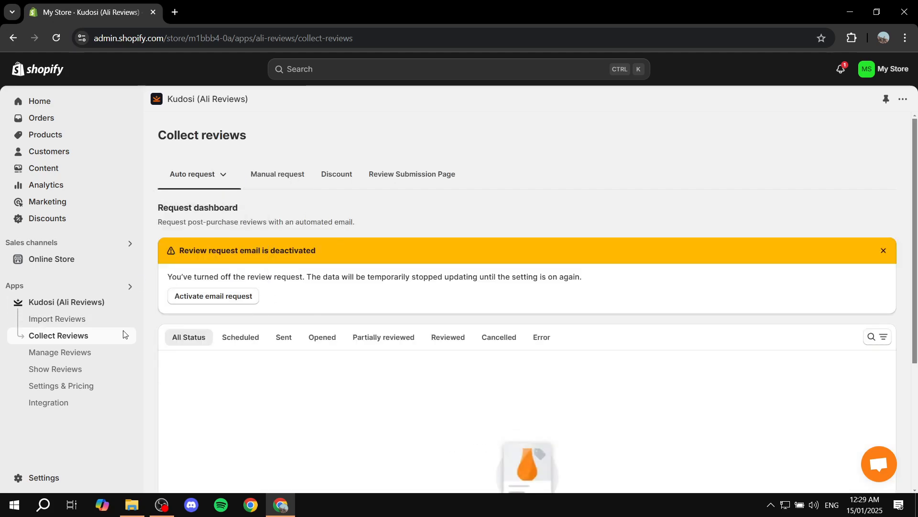
{"action": "left_click_drag", "start_coordinate": [180, 251], "coordinate": [335, 255]}
{"action": "left_click", "coordinate": [403, 257]}
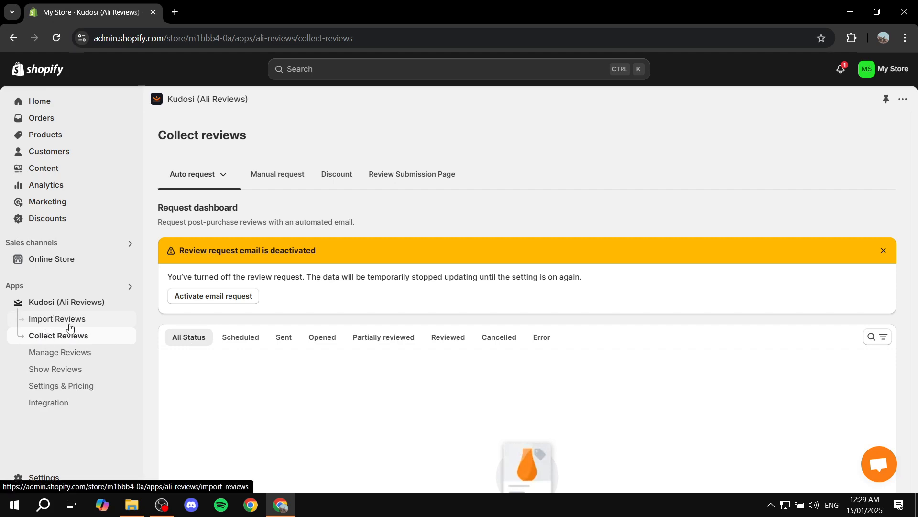
{"action": "left_click", "coordinate": [63, 356]}
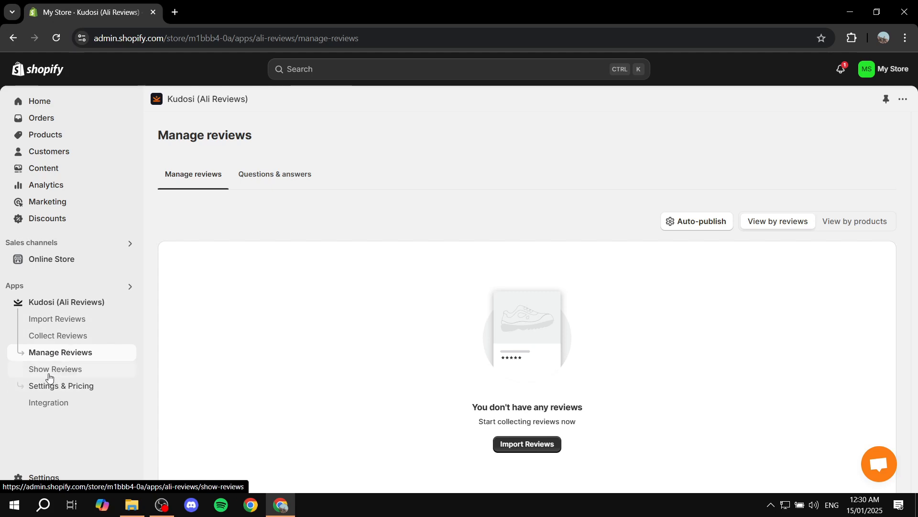
Install the Kudosi (formerly Ali Reviews) Chrome extension from the Import Reviews page and close the extra tabs.
{"action": "left_click", "coordinate": [57, 322]}
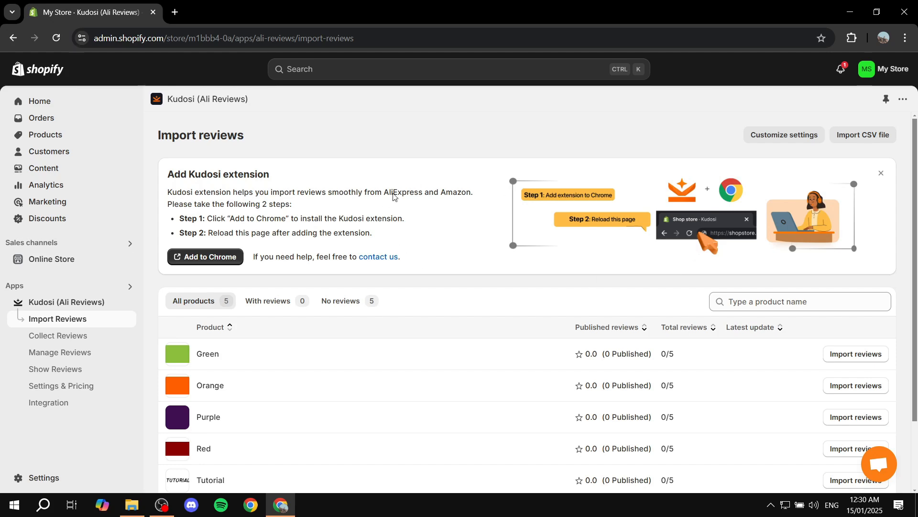
{"action": "left_click_drag", "start_coordinate": [163, 178], "coordinate": [299, 170]}
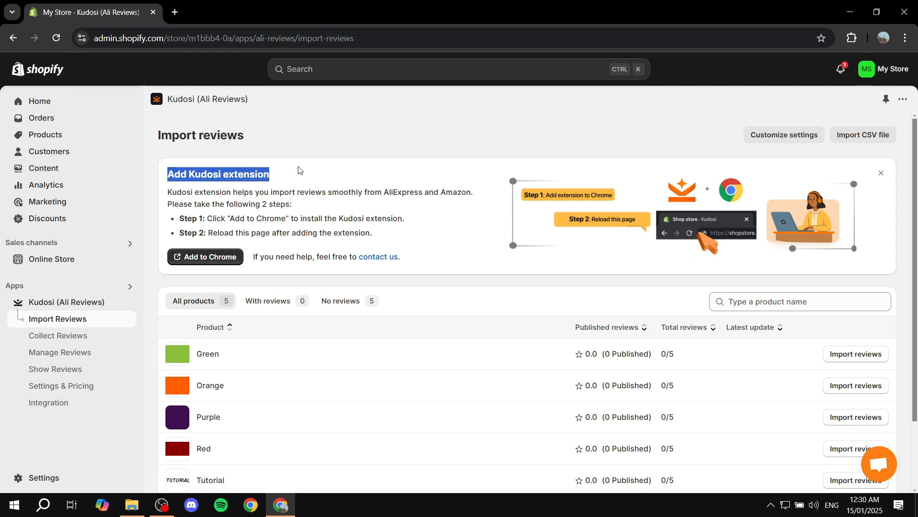
{"action": "left_click", "coordinate": [302, 169]}
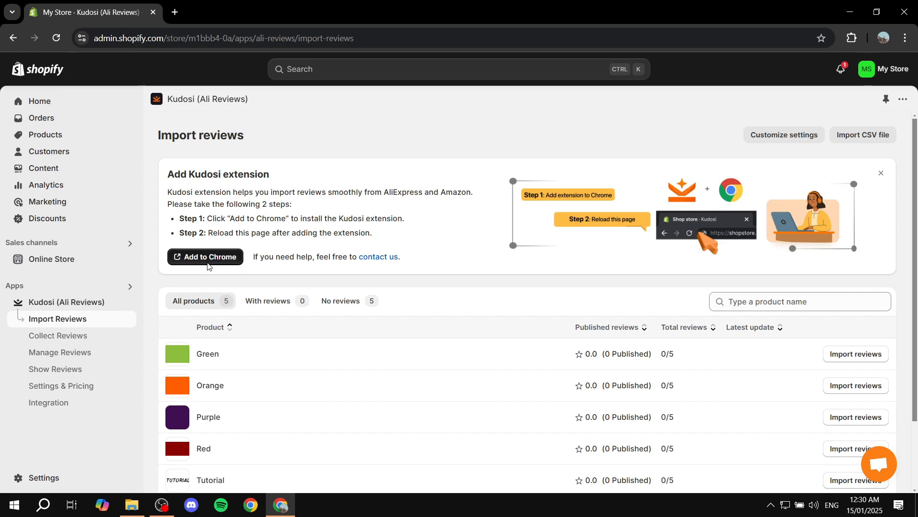
{"action": "left_click", "coordinate": [208, 261]}
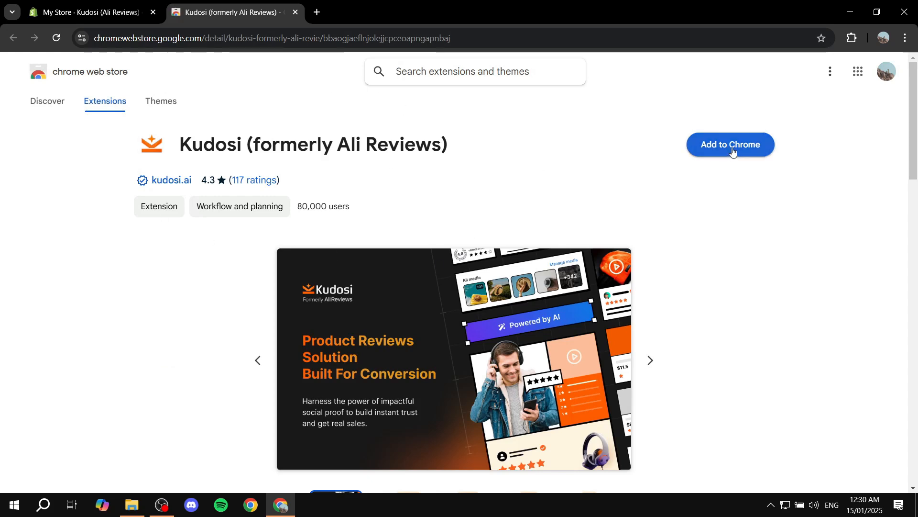
{"action": "left_click", "coordinate": [731, 152]}
{"action": "left_click", "coordinate": [504, 142]}
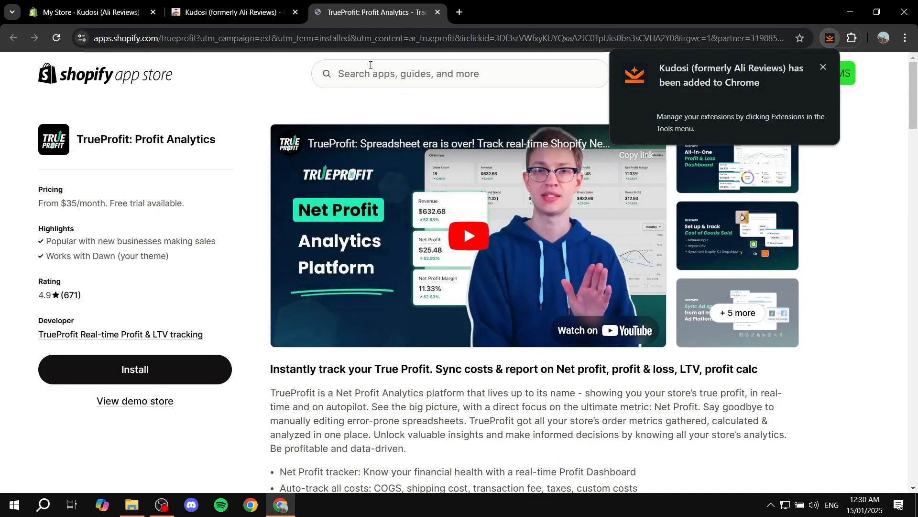
{"action": "left_click", "coordinate": [438, 16]}
{"action": "left_click", "coordinate": [295, 13]}
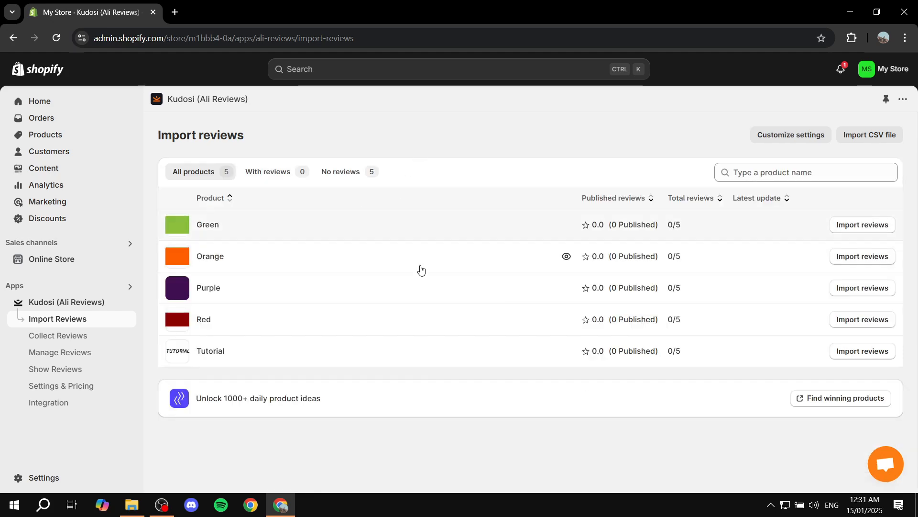
Pin the Kudosi (formerly Ali Reviews) extension in Chrome and close the extensions list.
{"action": "left_click", "coordinate": [852, 39]}
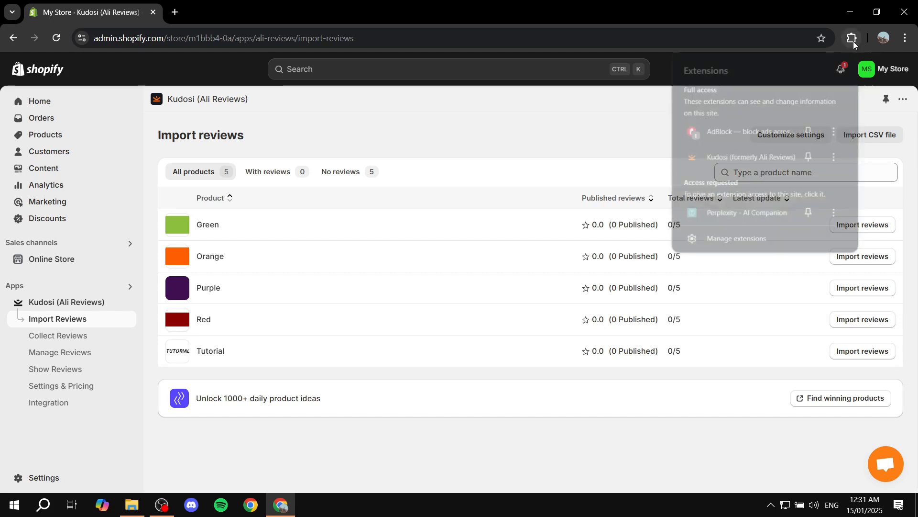
{"action": "left_click", "coordinate": [810, 157]}
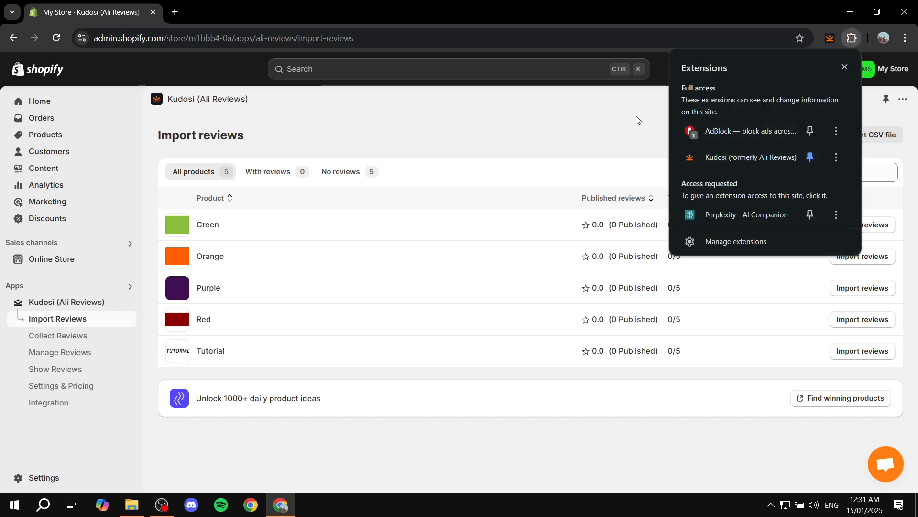
{"action": "left_click", "coordinate": [630, 119]}
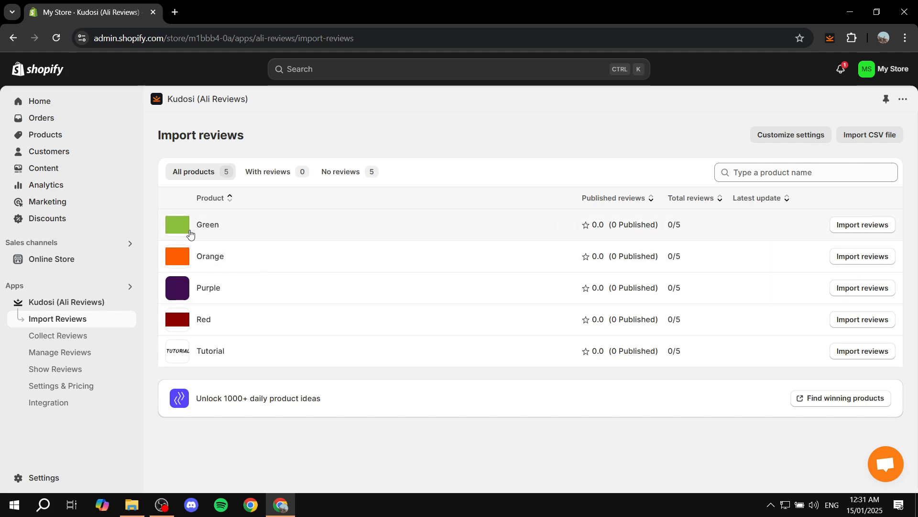
{"action": "left_click", "coordinate": [862, 225]}
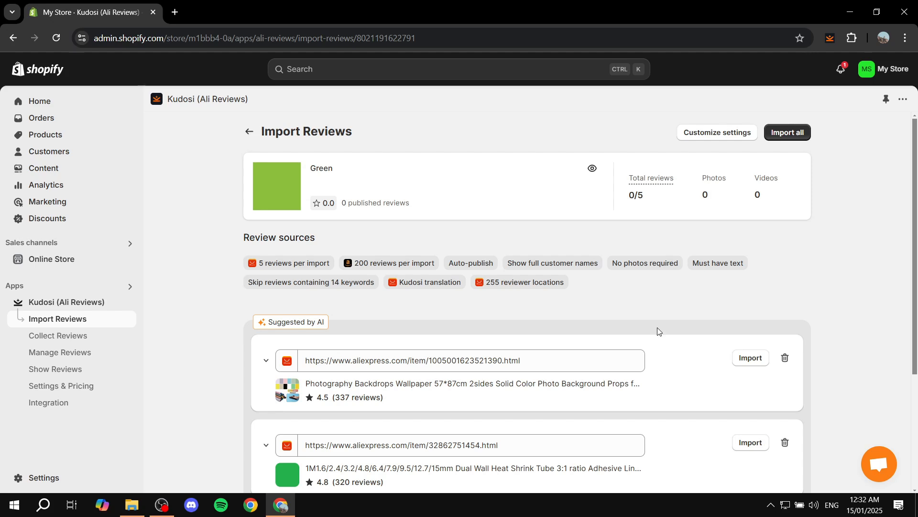
{"action": "scroll", "coordinate": [793, 297], "scroll_direction": "down", "scroll_amount": 3}
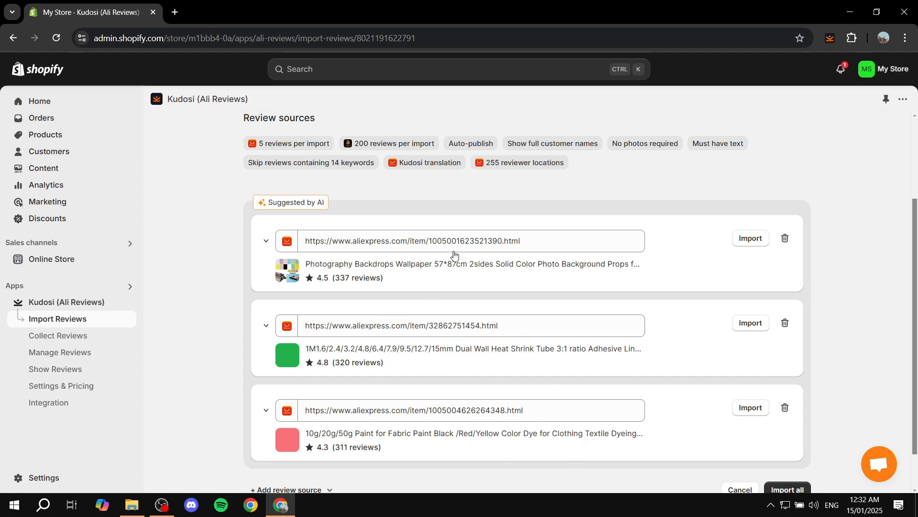
{"action": "scroll", "coordinate": [454, 255], "scroll_direction": "up", "scroll_amount": 3}
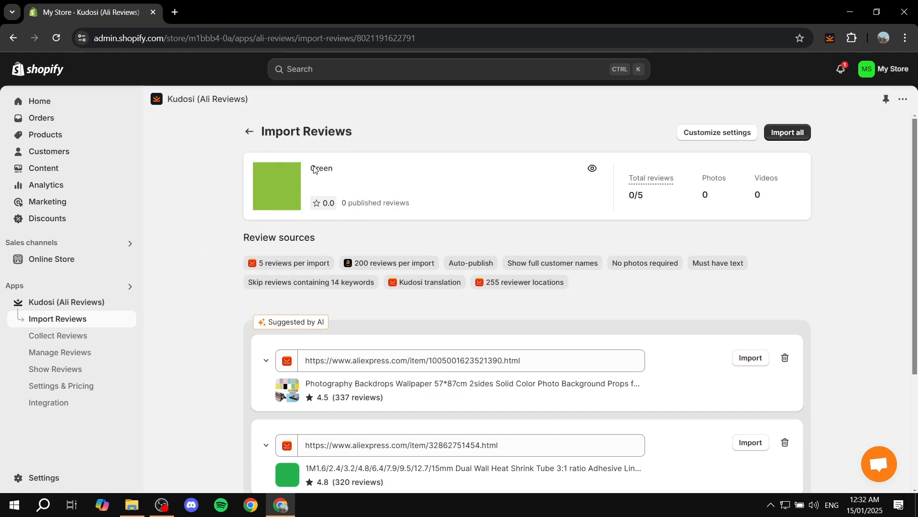
{"action": "scroll", "coordinate": [458, 259], "scroll_direction": "down", "scroll_amount": 3}
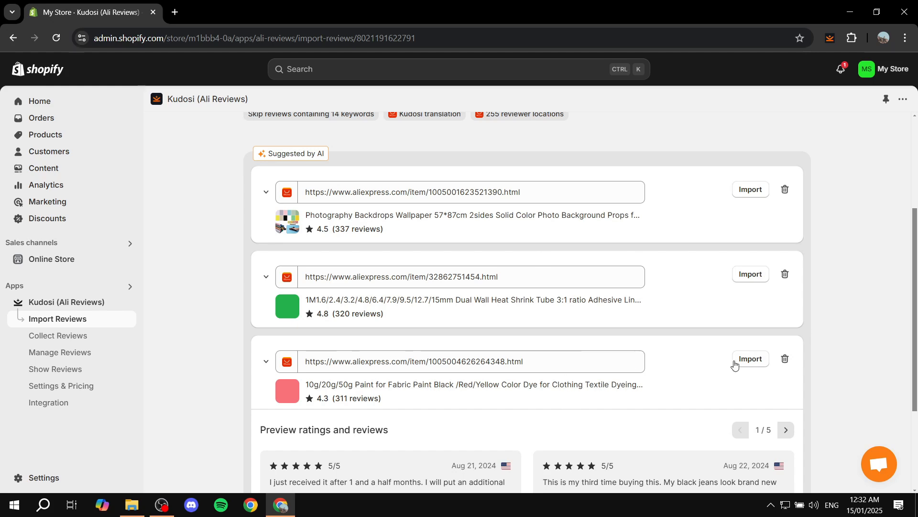
{"action": "left_click", "coordinate": [750, 276]}
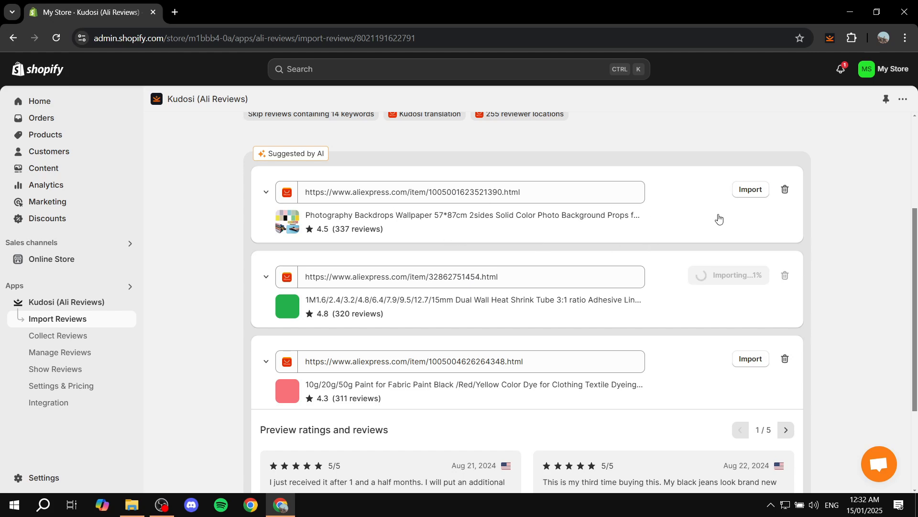
{"action": "left_click", "coordinate": [786, 189]}
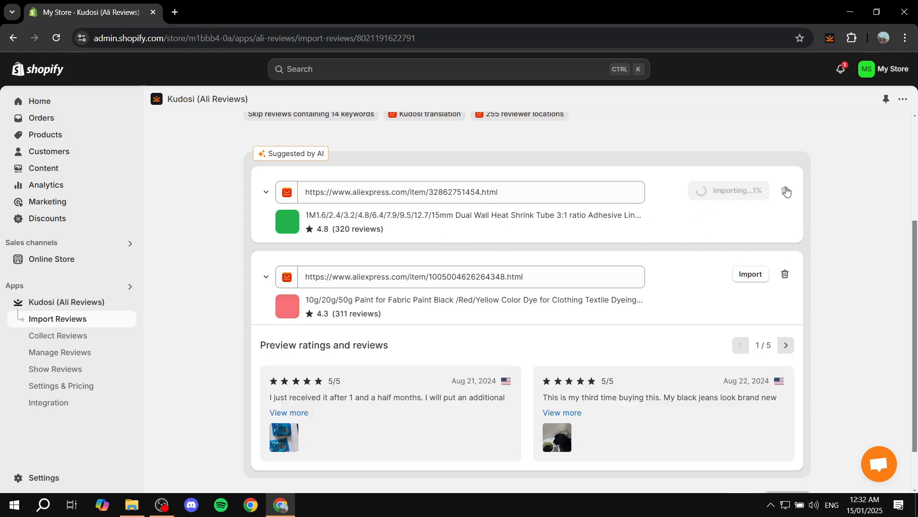
{"action": "left_click", "coordinate": [785, 276]}
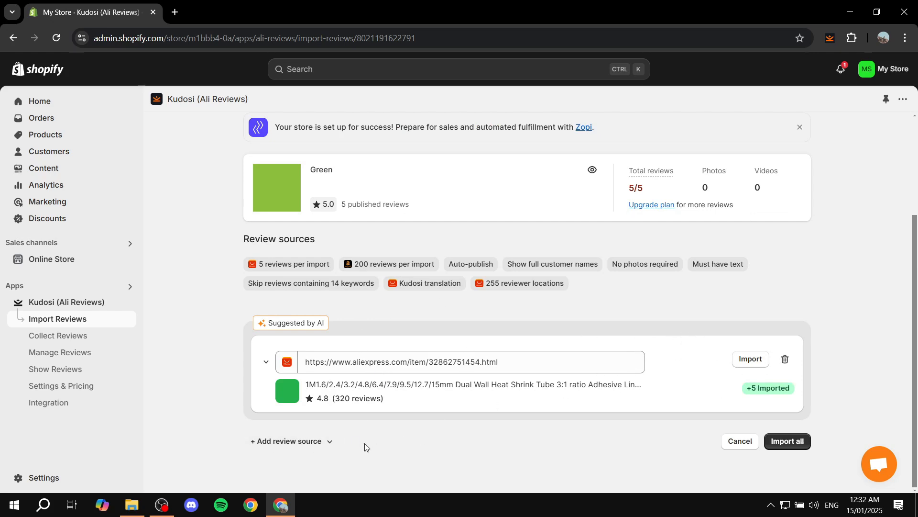
Manually add a blank review source to the Green product and activate its URL field.
{"action": "left_click", "coordinate": [303, 445]}
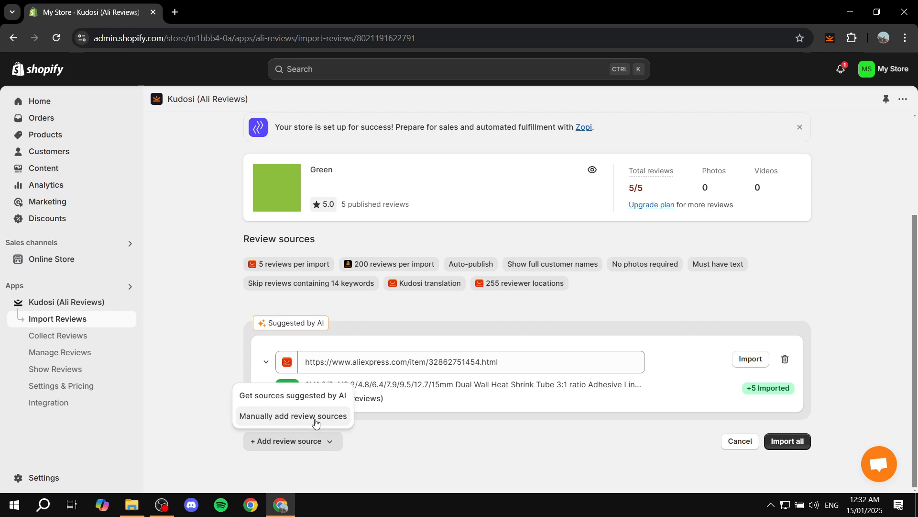
{"action": "left_click", "coordinate": [271, 417]}
{"action": "scroll", "coordinate": [555, 414], "scroll_direction": "down", "scroll_amount": 1}
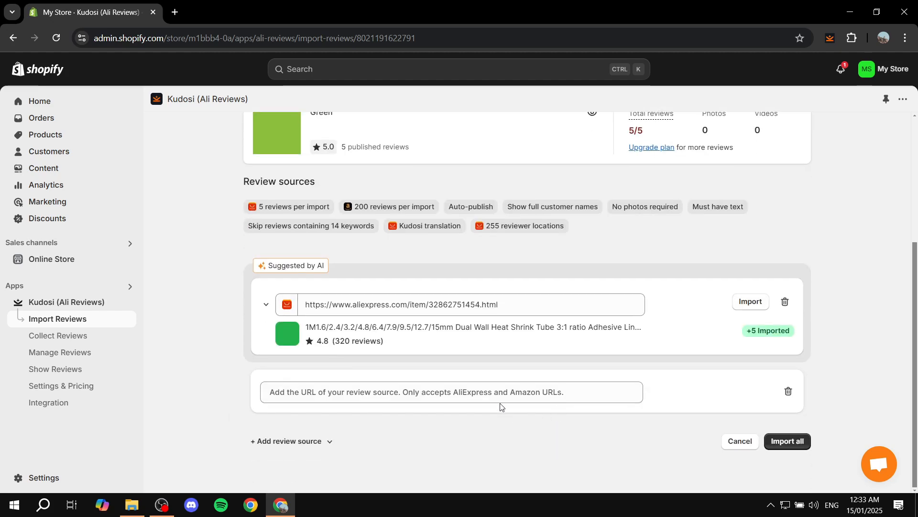
{"action": "left_click", "coordinate": [505, 392]}
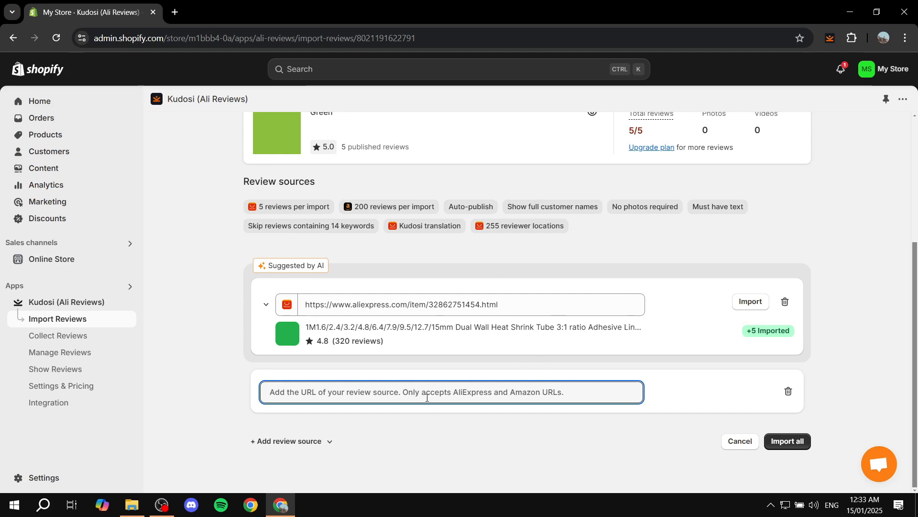
Check the Kudosi extension's popup in Chrome and close it.
{"action": "left_click", "coordinate": [834, 39]}
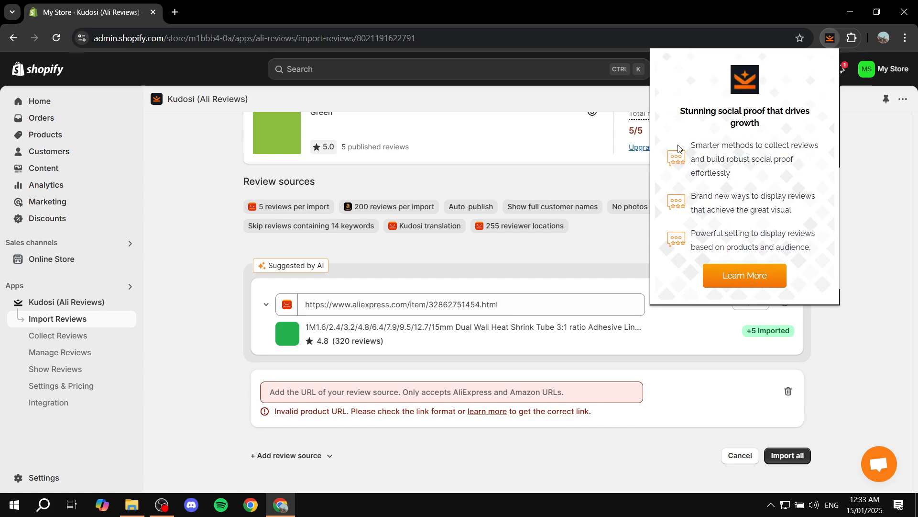
{"action": "left_click_drag", "start_coordinate": [682, 144], "coordinate": [841, 249]}
{"action": "left_click", "coordinate": [870, 238]}
{"action": "scroll", "coordinate": [885, 232], "scroll_direction": "up", "scroll_amount": 5}
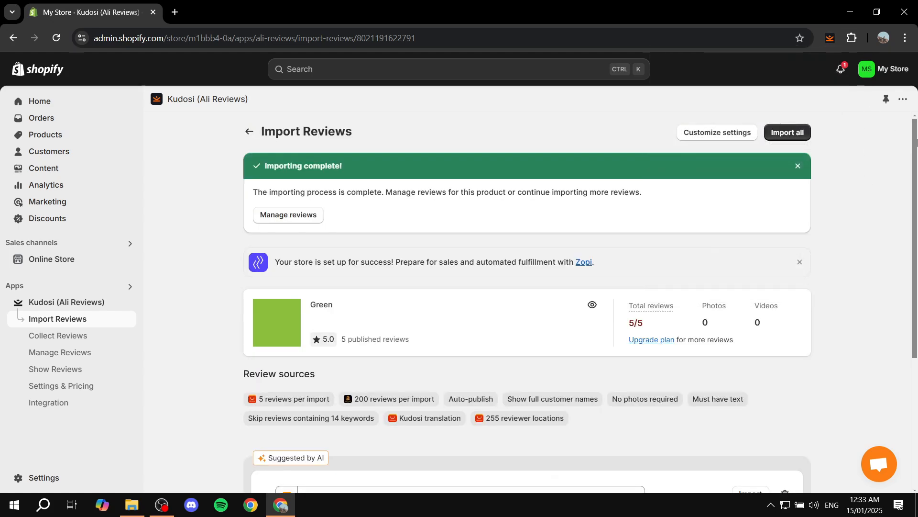
{"action": "scroll", "coordinate": [866, 210], "scroll_direction": "down", "scroll_amount": 3}
{"action": "scroll", "coordinate": [867, 210], "scroll_direction": "down", "scroll_amount": 2}
{"action": "left_click", "coordinate": [247, 131]}
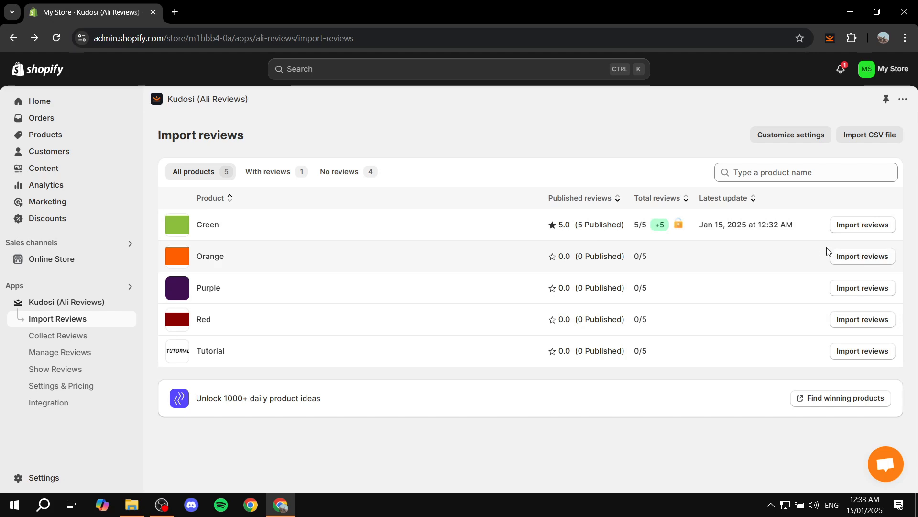
{"action": "left_click", "coordinate": [868, 257]}
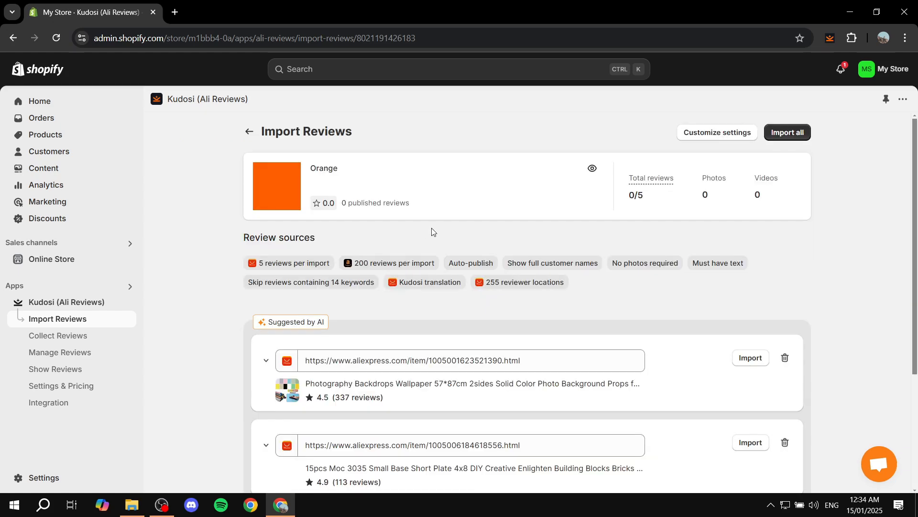
{"action": "scroll", "coordinate": [375, 281], "scroll_direction": "down", "scroll_amount": 2}
{"action": "scroll", "coordinate": [375, 280], "scroll_direction": "down", "scroll_amount": 2}
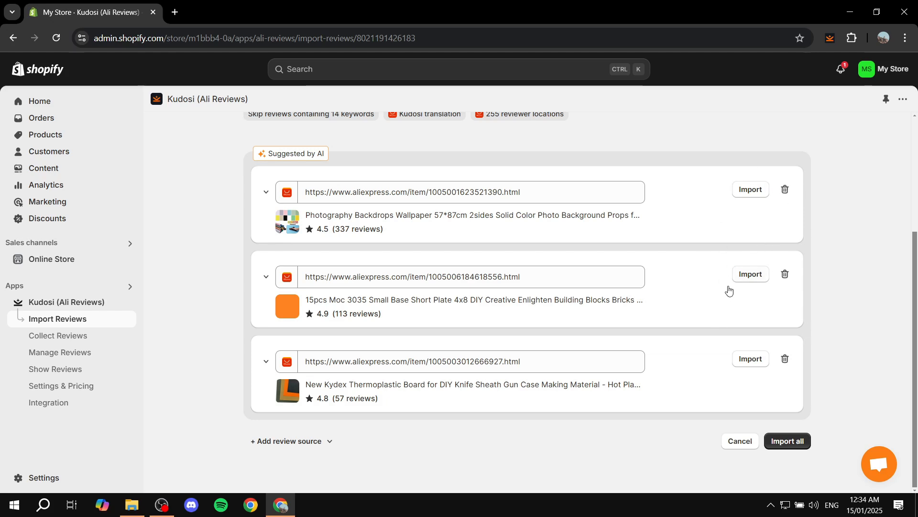
{"action": "left_click", "coordinate": [748, 279]}
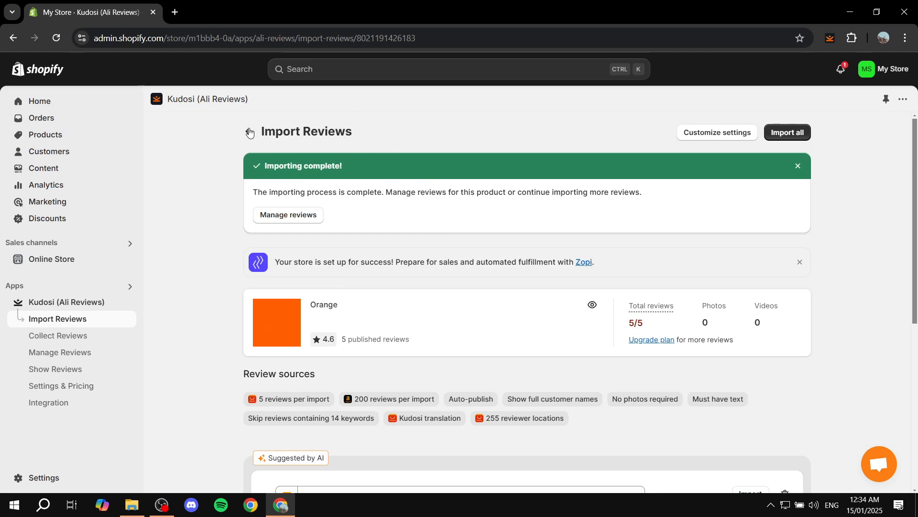
{"action": "scroll", "coordinate": [758, 201], "scroll_direction": "down", "scroll_amount": 6}
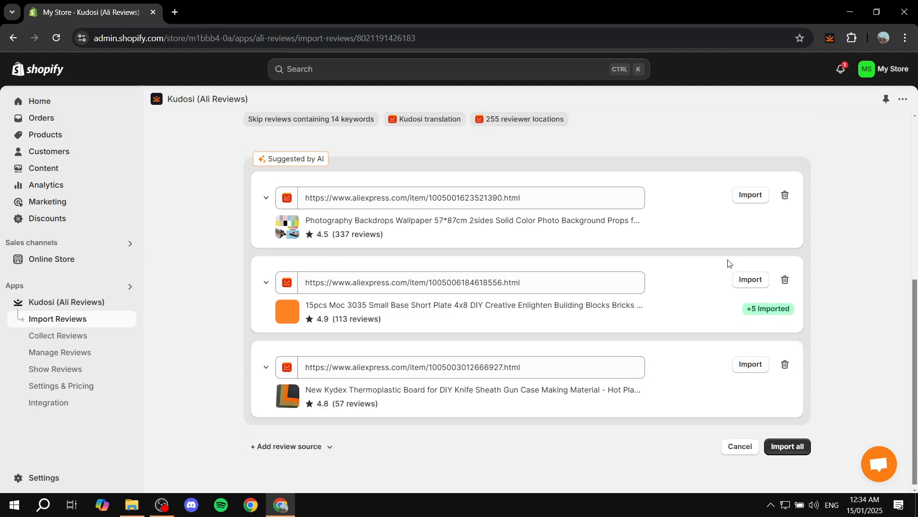
{"action": "scroll", "coordinate": [635, 203], "scroll_direction": "up", "scroll_amount": 6}
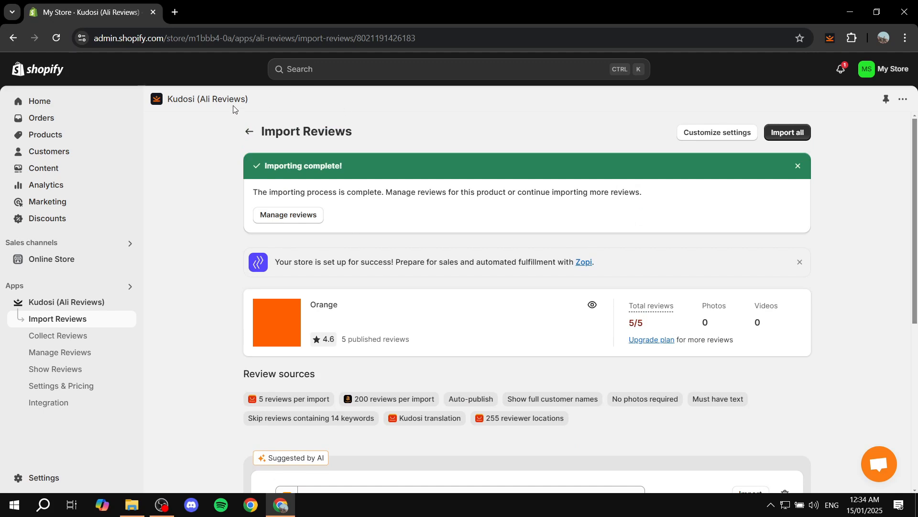